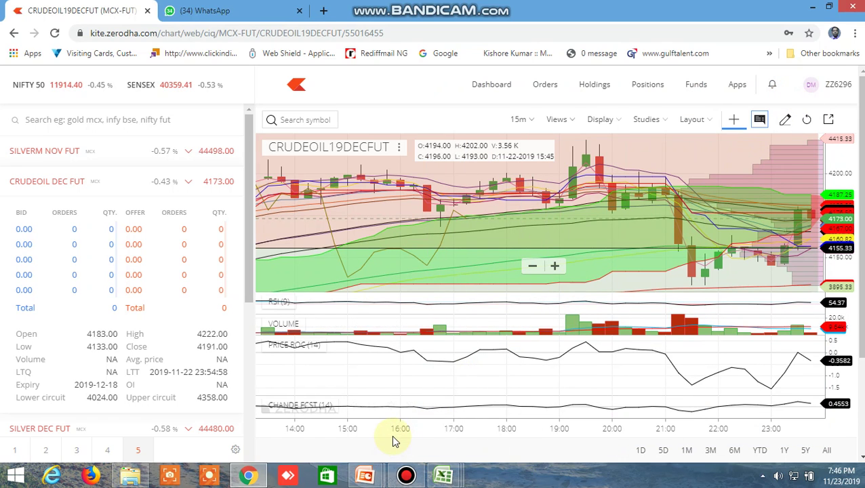
# Switch to PowerPoint and view the disclaimer slide, followed by the Safe Stock Trading and Investment title slide
pyautogui.moveTo(369, 475)
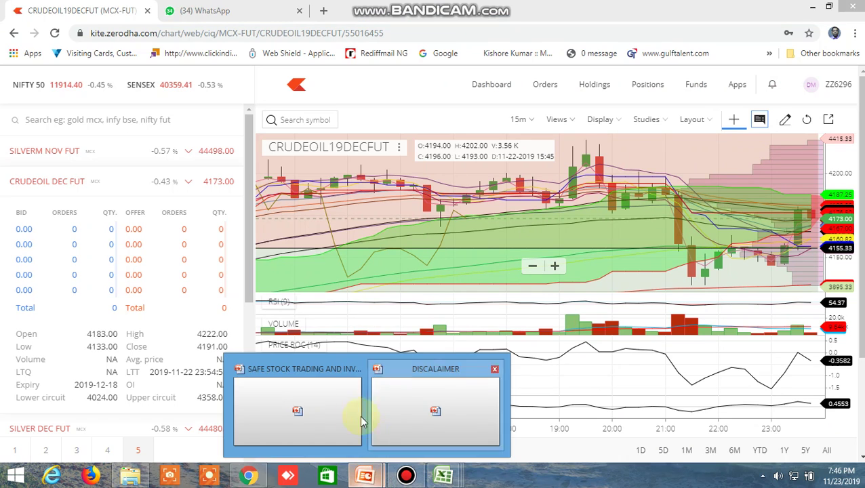
pyautogui.click(296, 396)
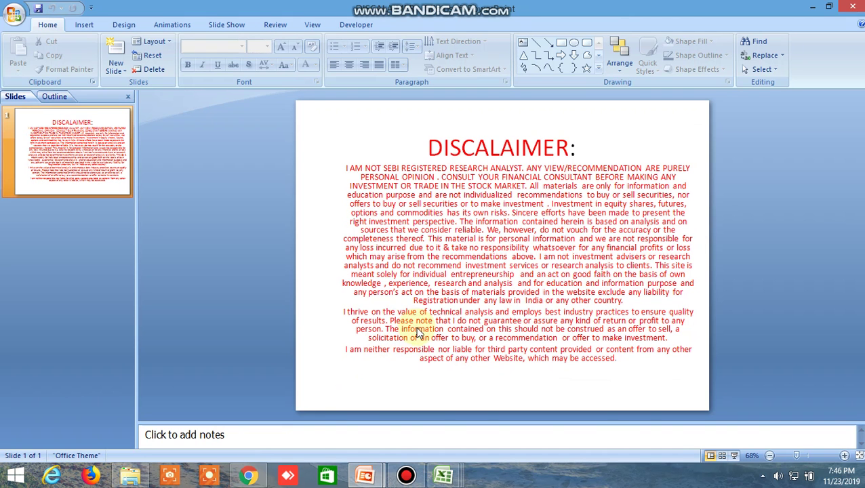
pyautogui.moveTo(370, 477)
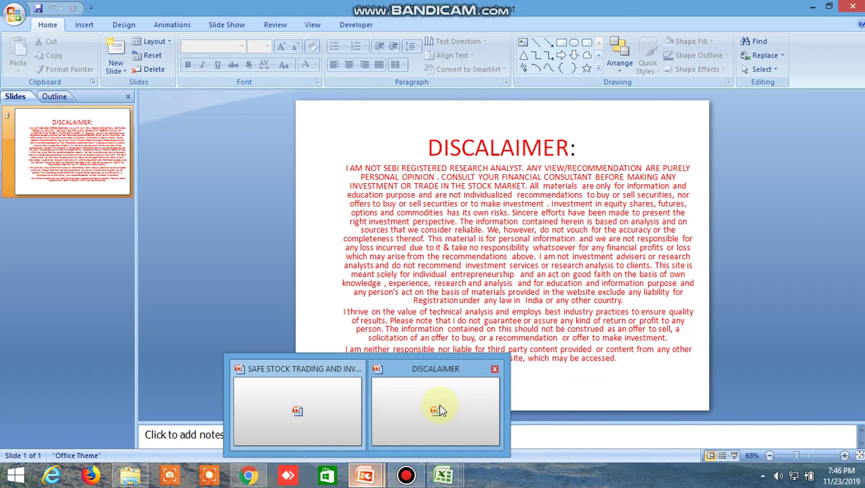
pyautogui.click(442, 405)
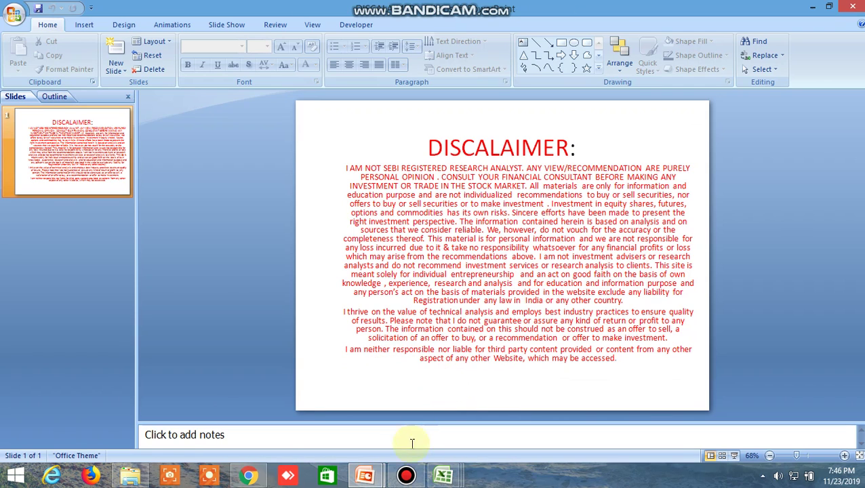
pyautogui.moveTo(366, 475)
pyautogui.click(307, 409)
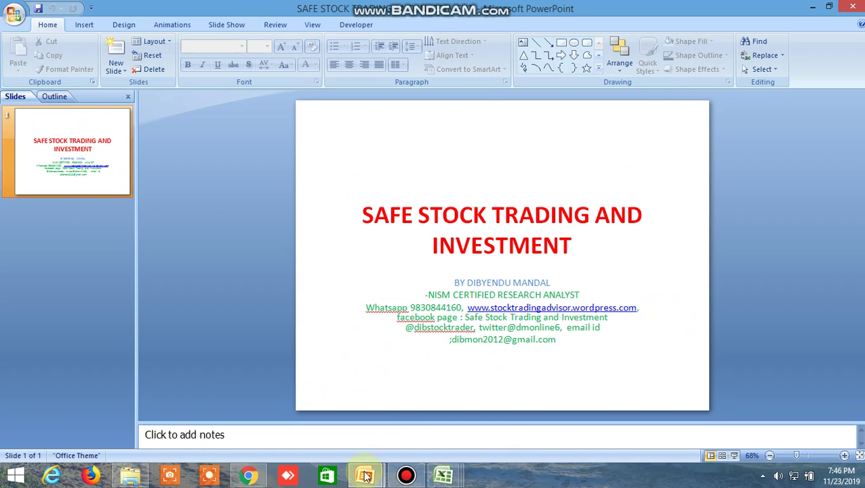
# Alternate between the disclaimer and title presentations to present both, finishing on the disclaimer slide
pyautogui.moveTo(366, 476)
pyautogui.click(435, 403)
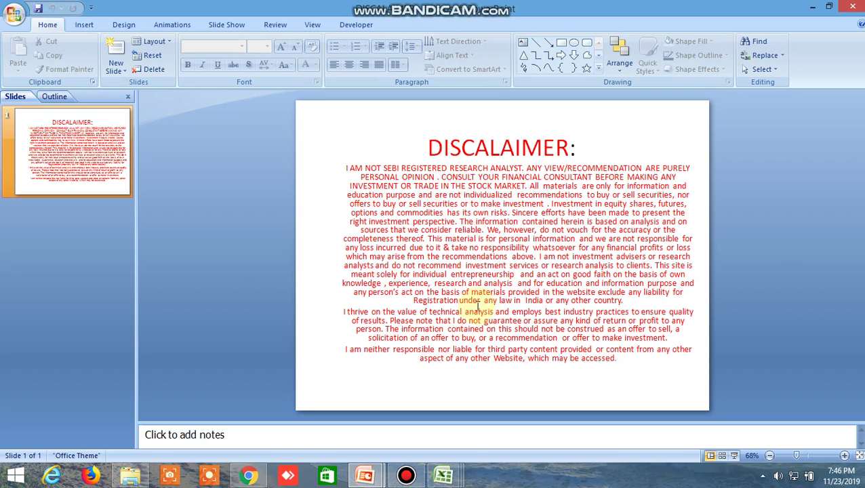
pyautogui.moveTo(366, 476)
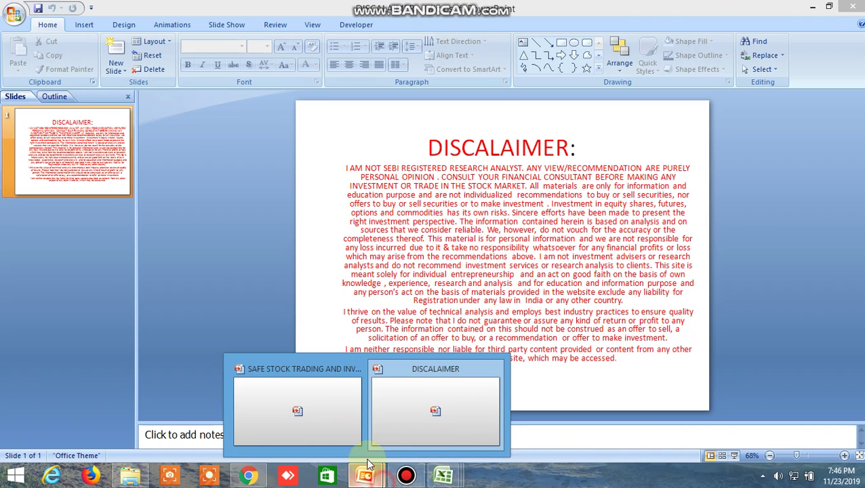
pyautogui.click(317, 411)
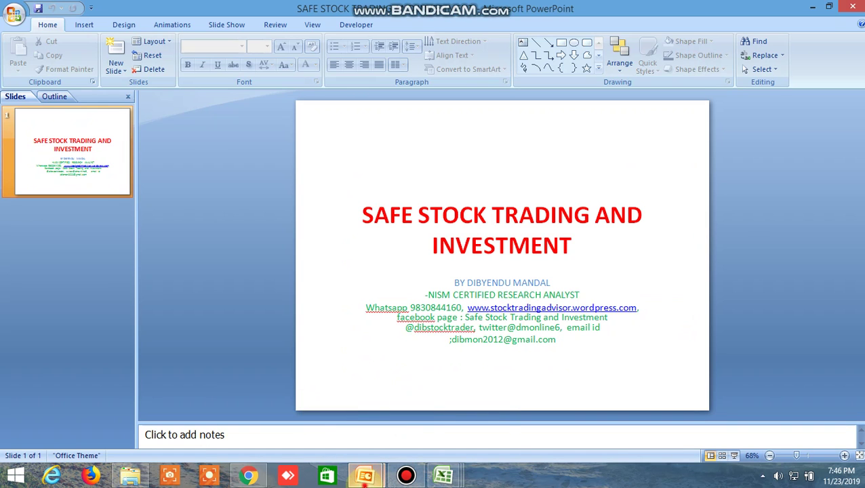
pyautogui.click(473, 400)
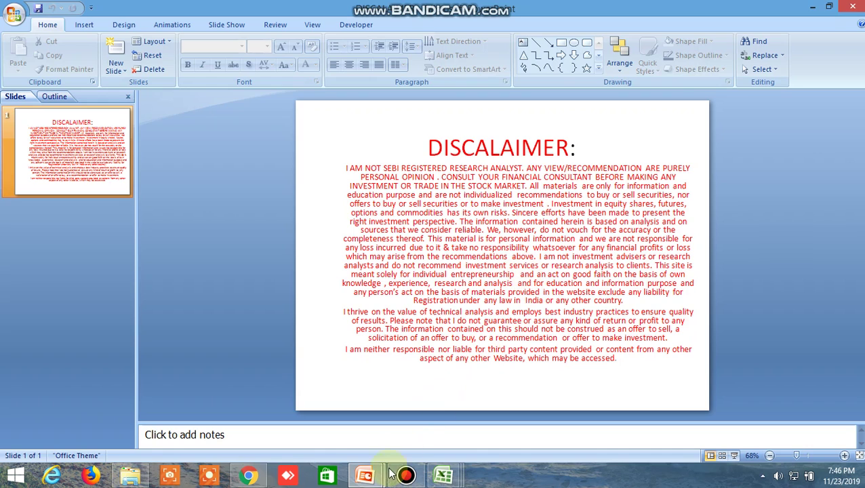
pyautogui.click(323, 407)
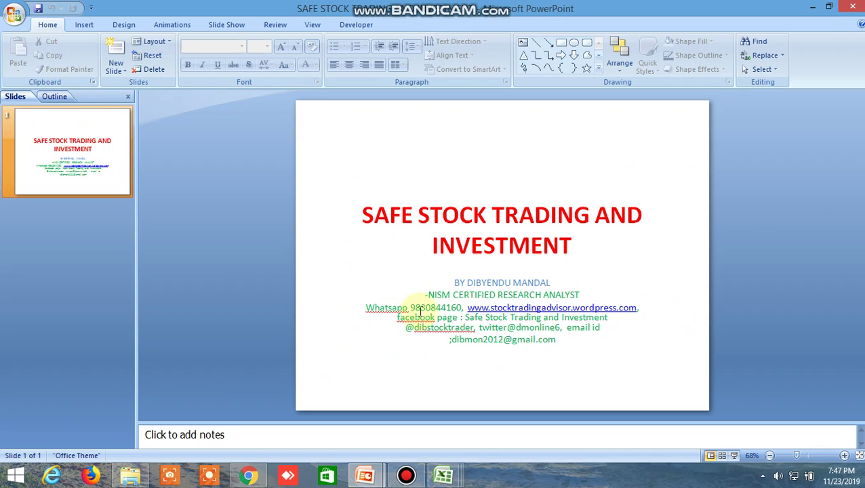
pyautogui.moveTo(365, 475)
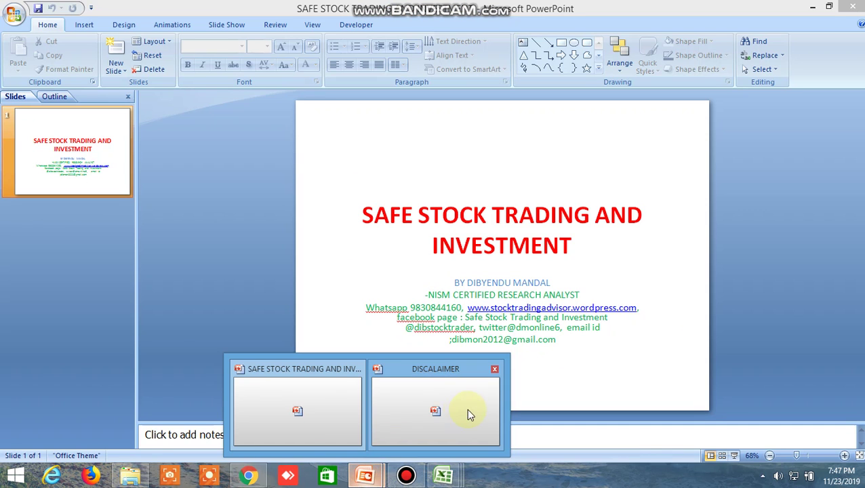
pyautogui.click(446, 409)
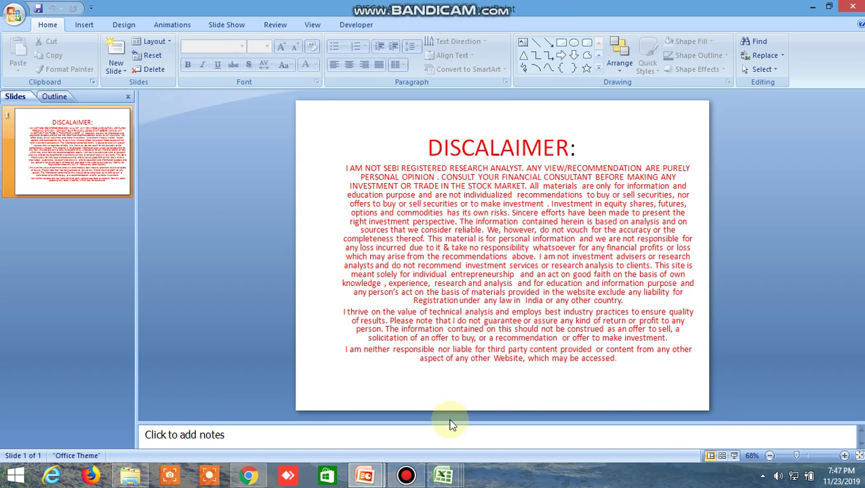
# Switch to the BUY SELL LEVEL CUM SCREENER workbook in Excel and show the CLOSE header on the ALLBUY SELL LEVELSCUM SCREENER1 sheet
pyautogui.moveTo(445, 477)
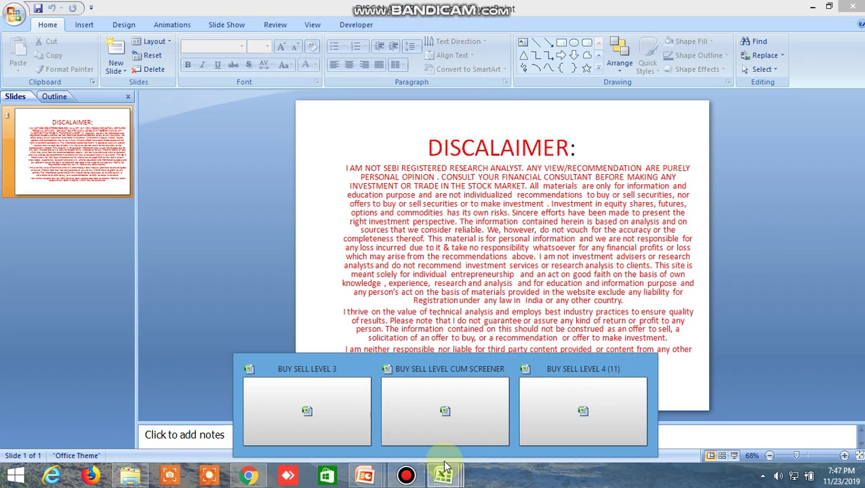
pyautogui.click(447, 410)
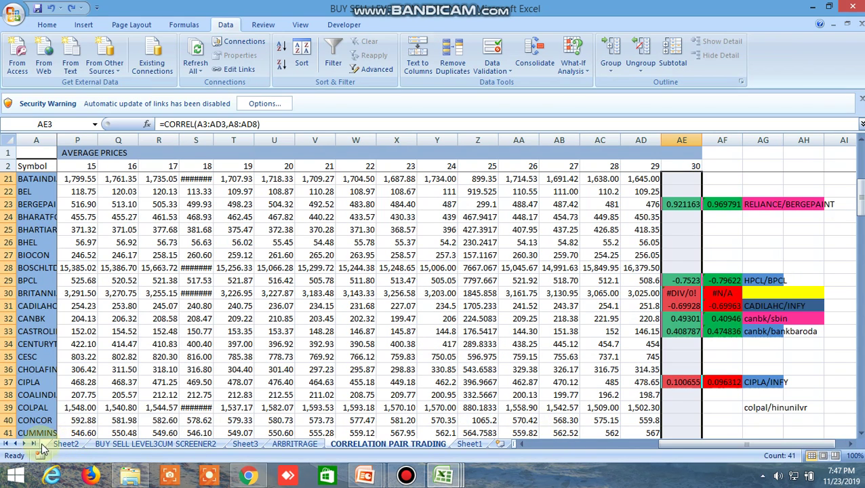
pyautogui.click(18, 444)
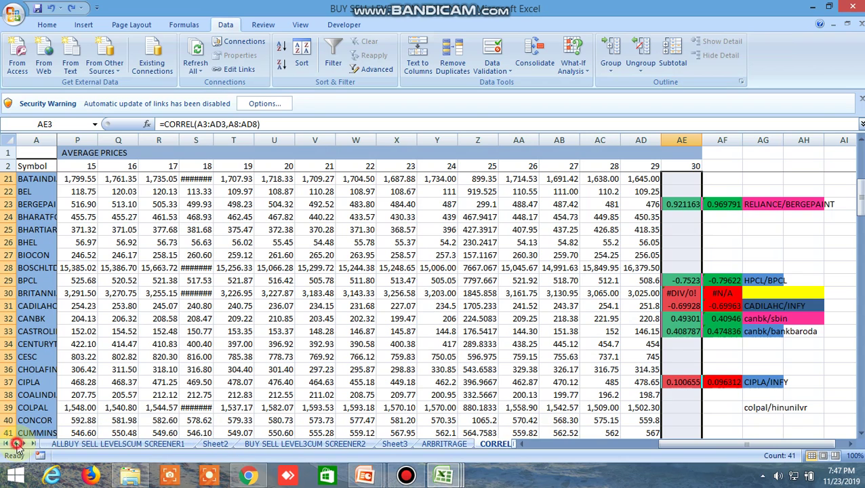
pyautogui.click(88, 445)
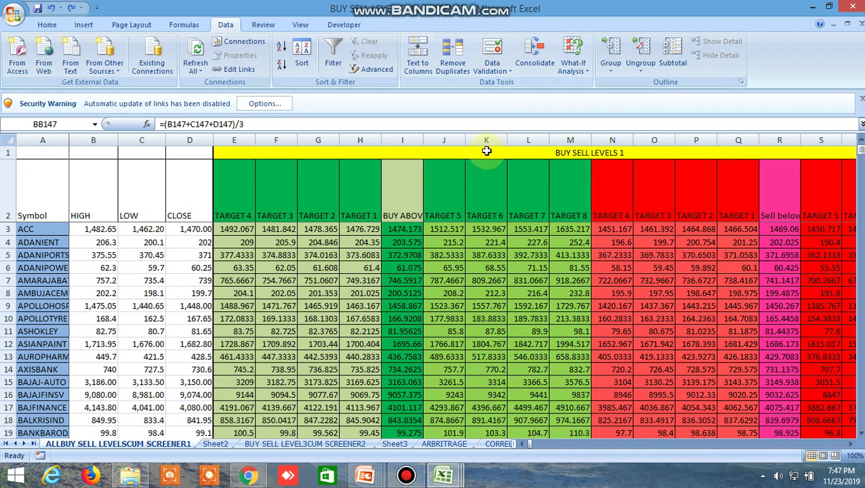
pyautogui.click(180, 191)
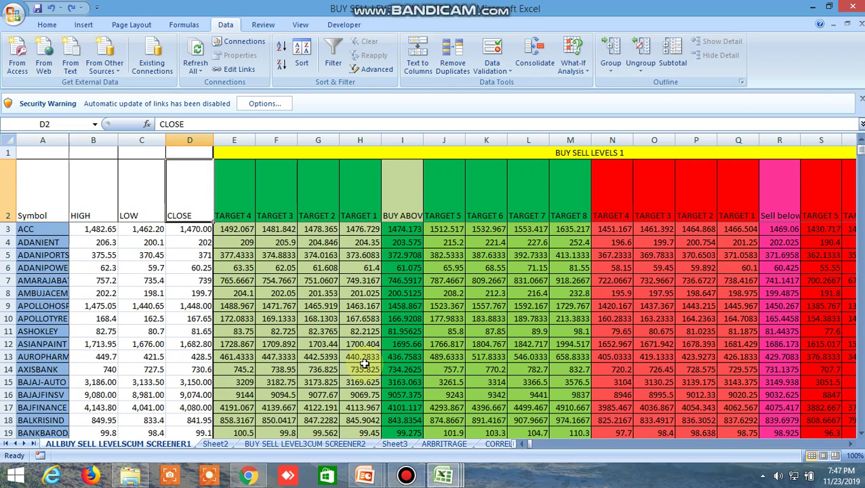
# Examine the screener sheet's columns from the buy and sell targets through the Bollinger band and price channel sections, and return to the first columns
pyautogui.moveTo(443, 476)
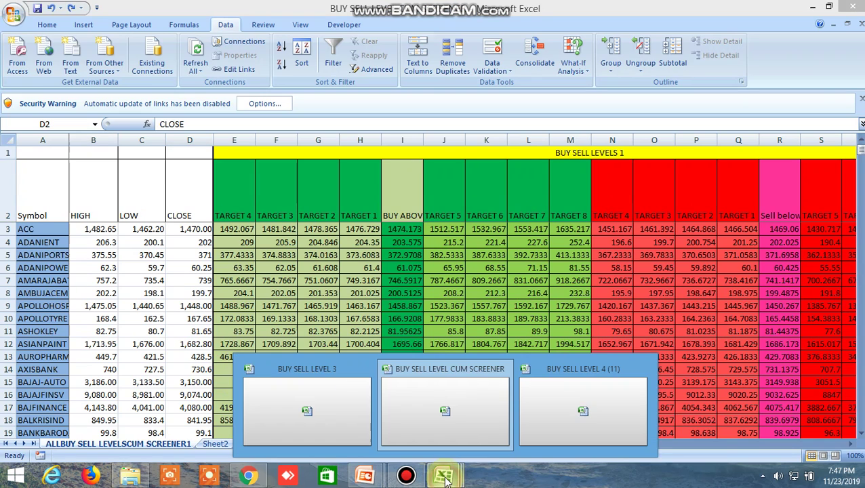
pyautogui.click(449, 414)
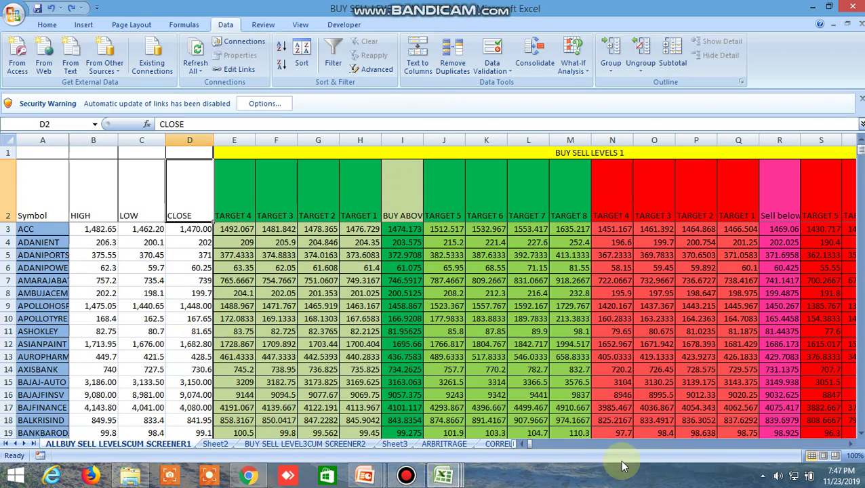
pyautogui.click(849, 444)
pyautogui.click(849, 444)
pyautogui.click(849, 444)
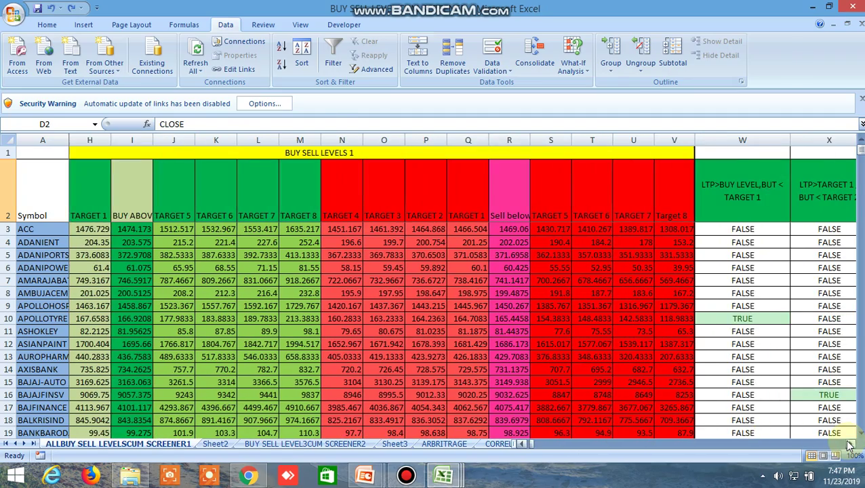
pyautogui.click(849, 444)
pyautogui.moveTo(849, 444); pyautogui.dragTo(849, 444)
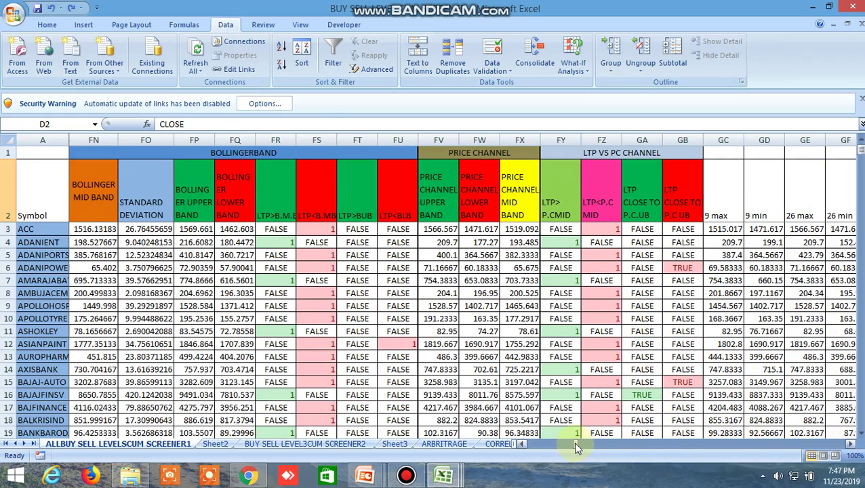
pyautogui.moveTo(575, 445); pyautogui.dragTo(522, 441)
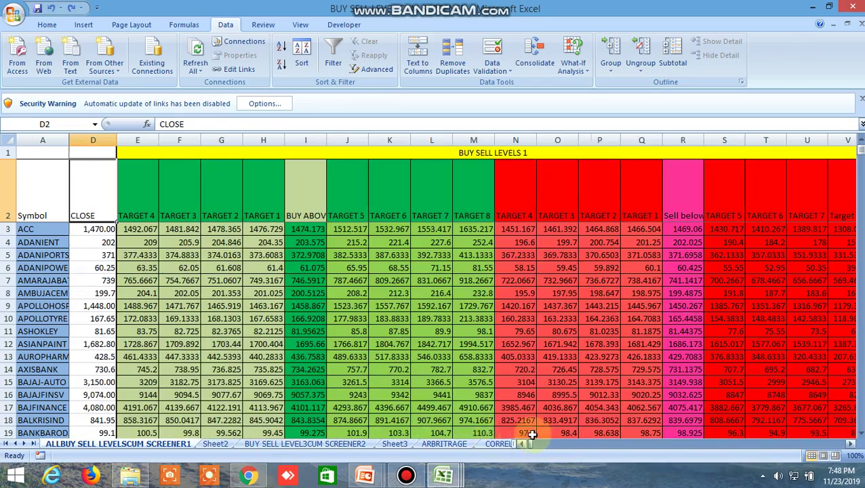
# View the BUY SELL LEVEL3CUM SCREENER2 sheet, and inspect ACC's two close prices on the ARBRITRAGE sheet
pyautogui.click(323, 446)
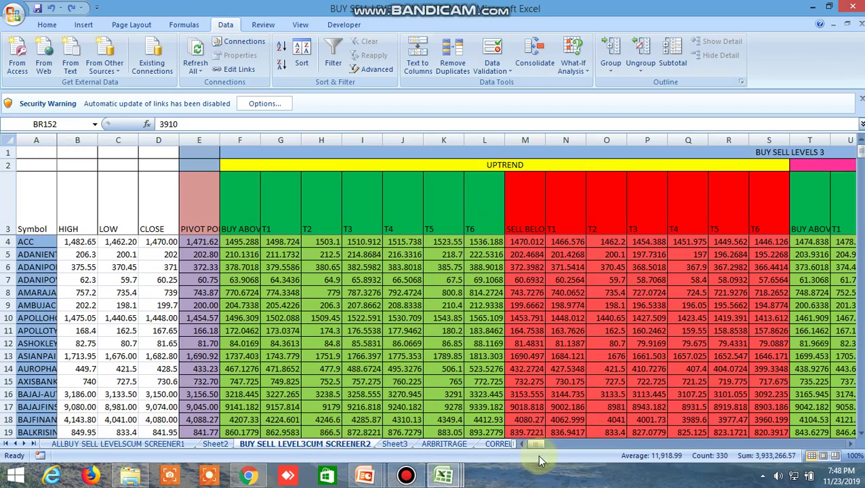
pyautogui.moveTo(537, 445)
pyautogui.mouseDown()
pyautogui.moveTo(724, 442)
pyautogui.moveTo(522, 449)
pyautogui.mouseUp()
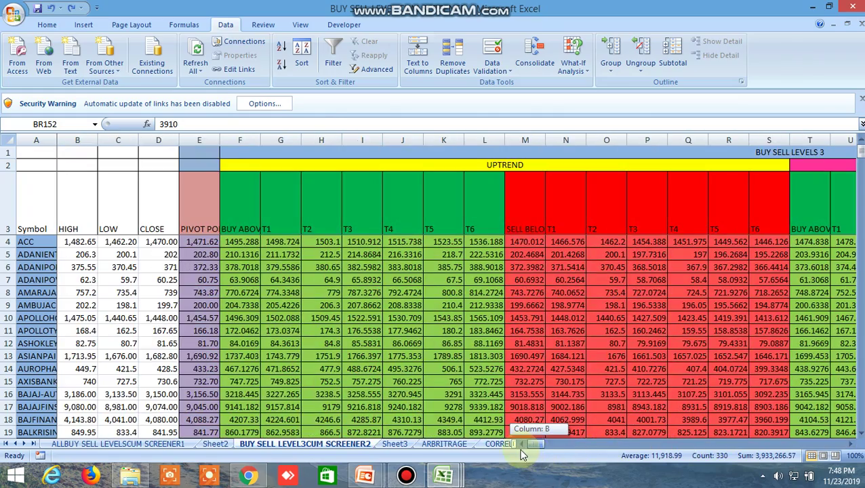
pyautogui.click(444, 444)
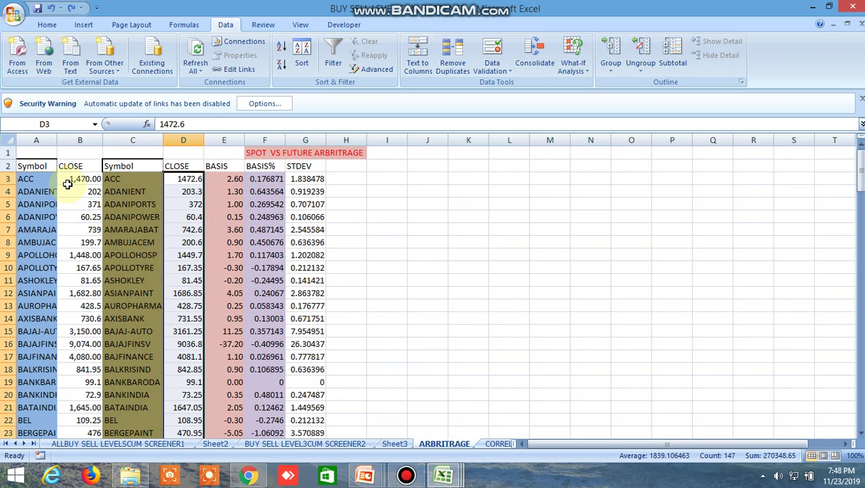
pyautogui.click(68, 182)
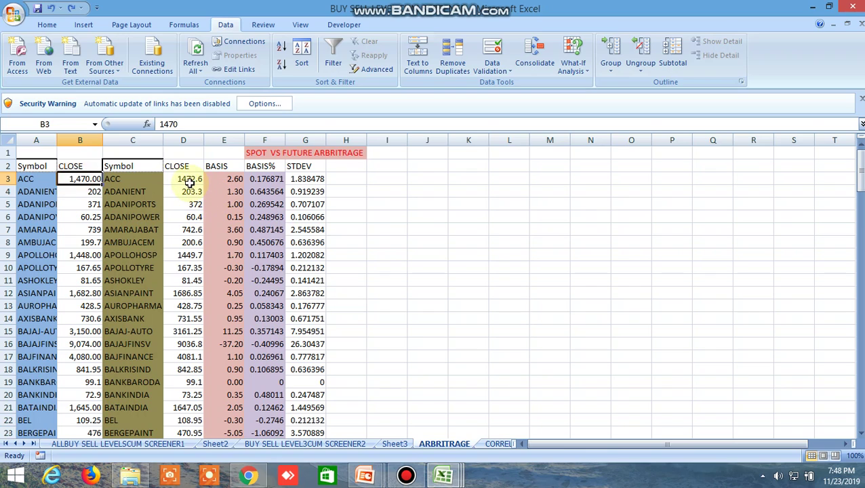
pyautogui.click(189, 181)
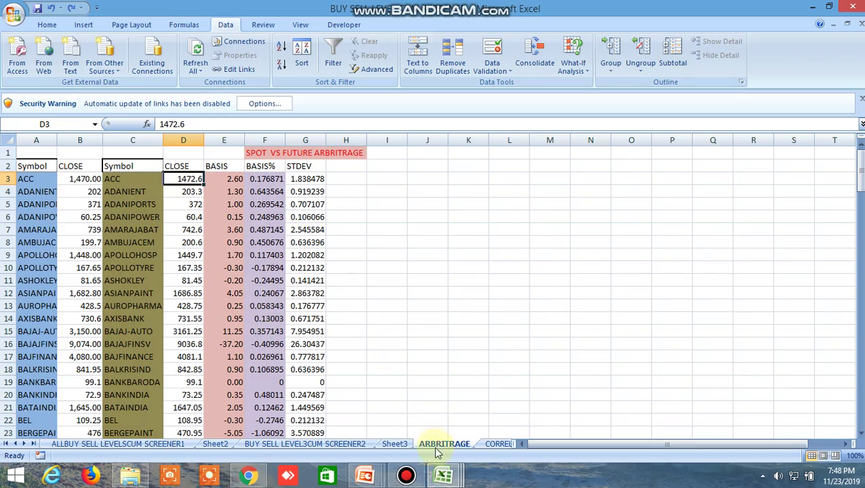
# Open the CORRELATION PAIR TRADING sheet and look through the stock pair correlations down the symbol list
pyautogui.click(494, 446)
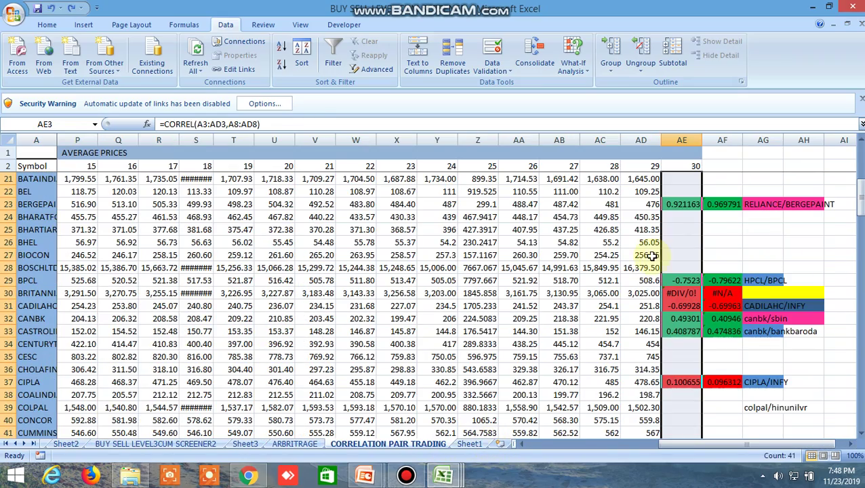
pyautogui.scroll(-17, 676, 239)
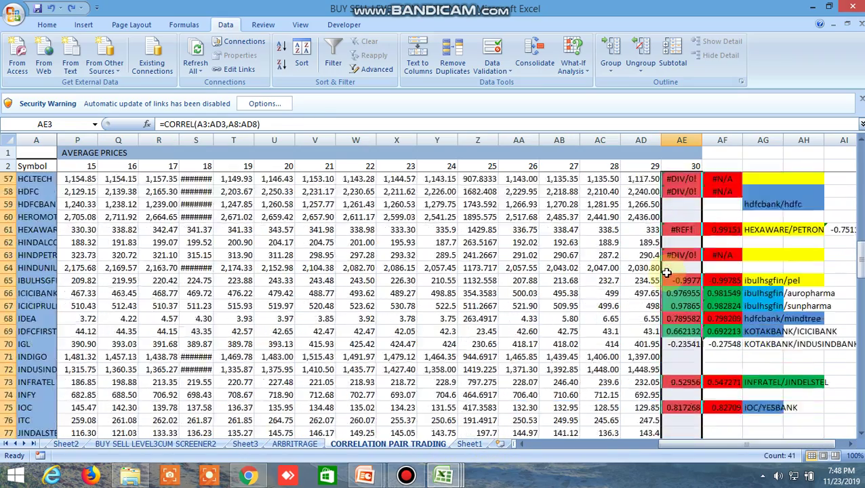
pyautogui.scroll(-2, 667, 273)
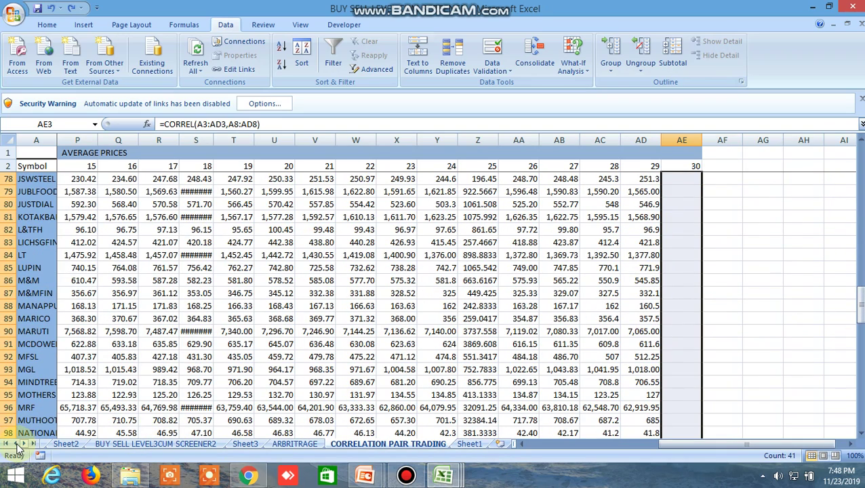
pyautogui.click(18, 445)
# Check the open Excel workbooks, return to BUY SELL LEVEL CUM SCREENER, and view the first average price columns of the correlation sheet
pyautogui.moveTo(458, 481)
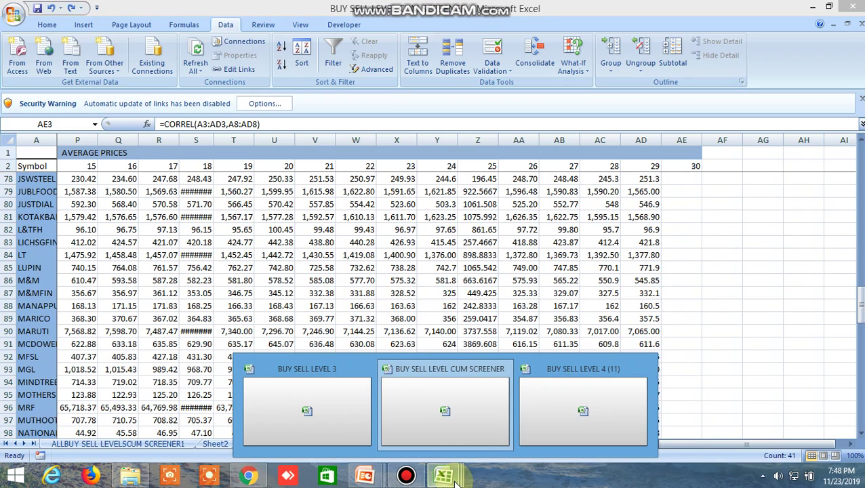
pyautogui.click(432, 401)
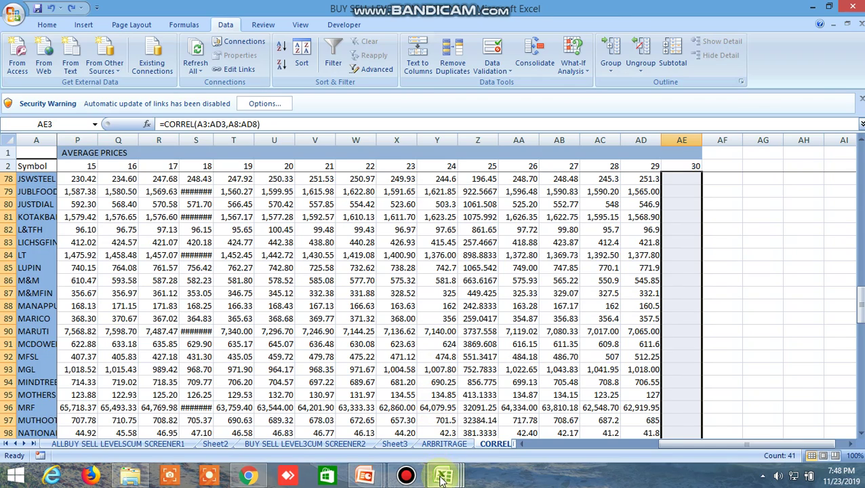
pyautogui.moveTo(444, 477)
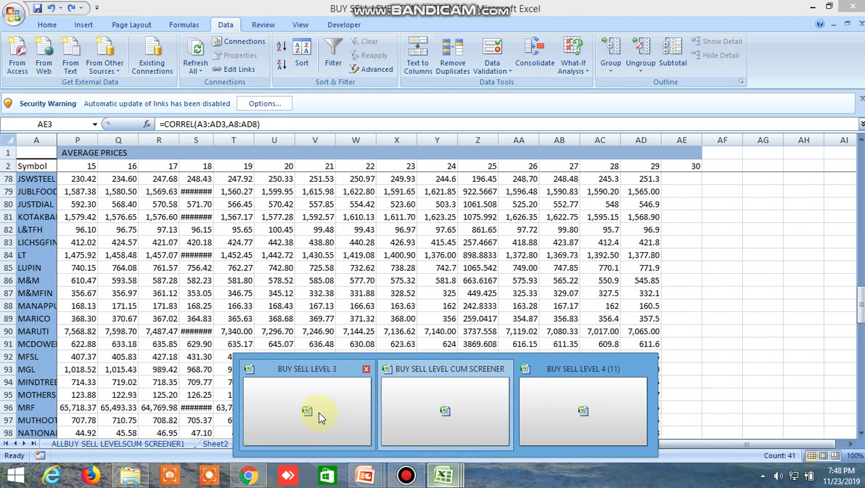
pyautogui.click(425, 405)
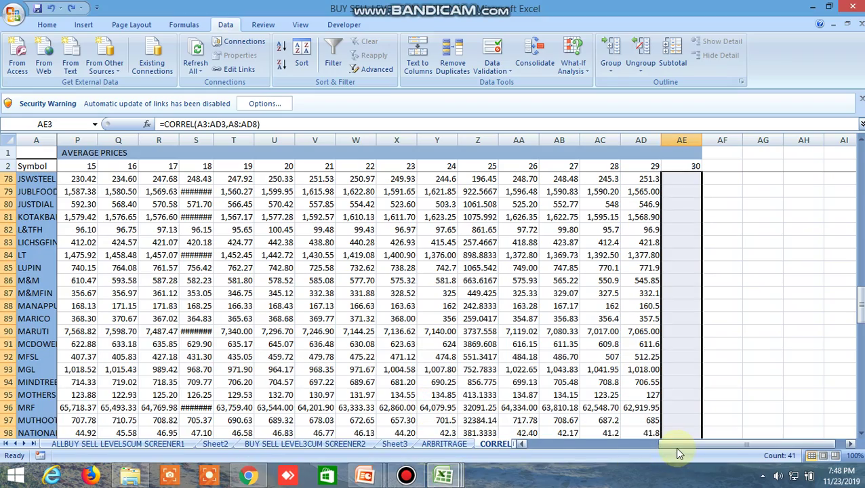
pyautogui.moveTo(678, 449); pyautogui.dragTo(521, 452)
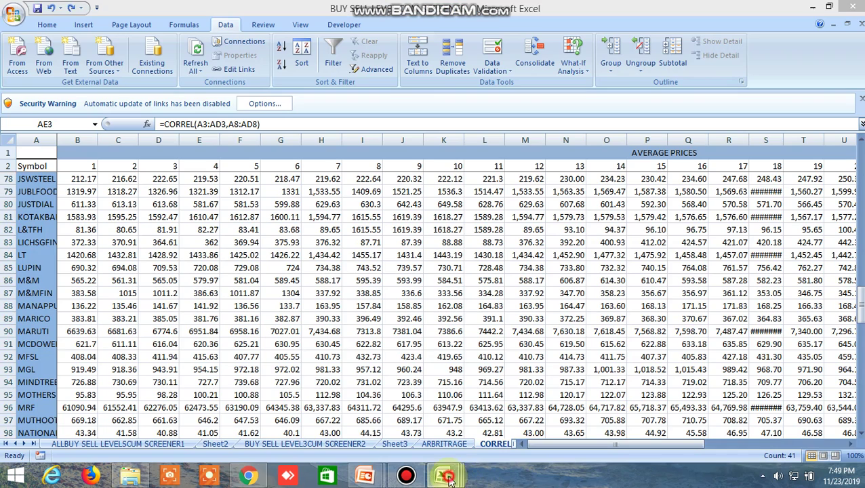
# Switch to the BUY SELL LEVEL 3 workbook, return to its first columns, and remove the filtering from the sheet
pyautogui.moveTo(449, 480)
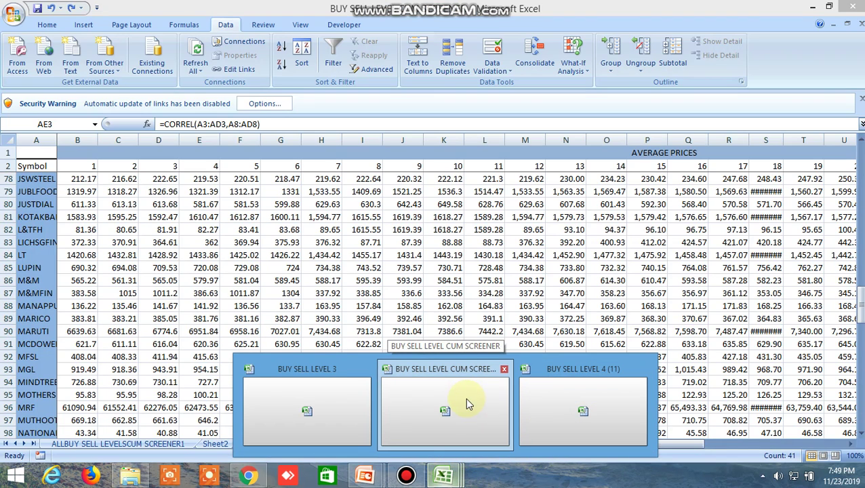
pyautogui.click(308, 410)
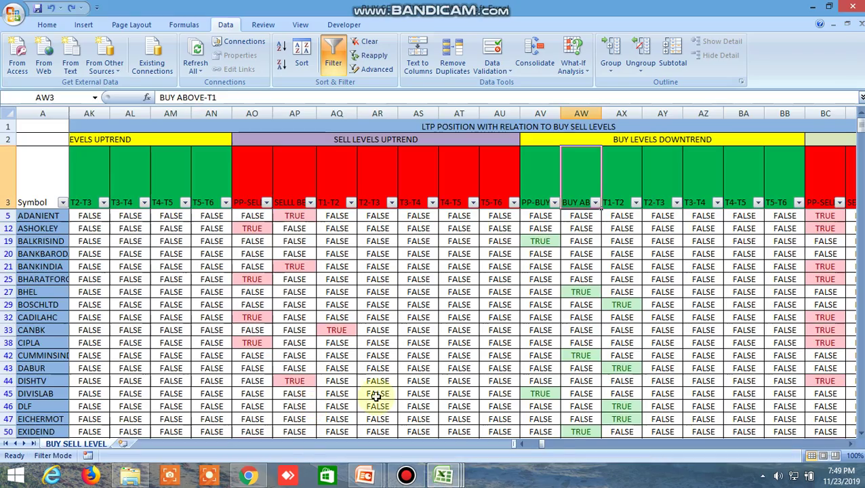
pyautogui.moveTo(540, 448); pyautogui.dragTo(526, 447)
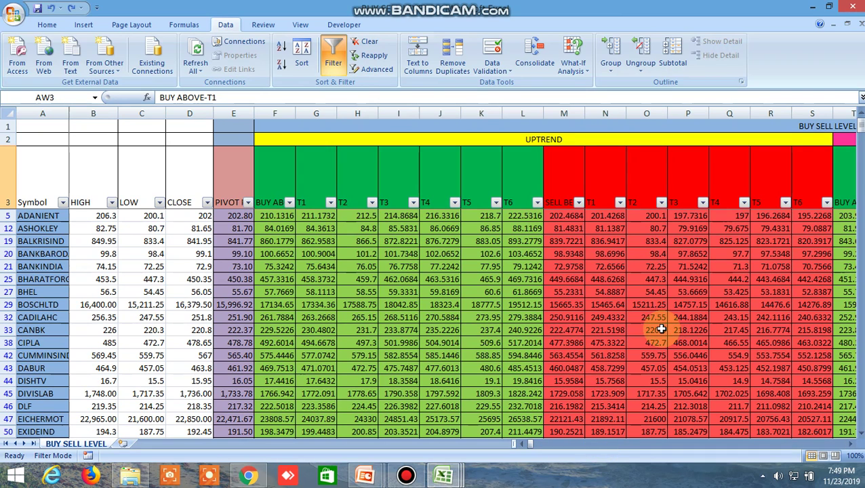
pyautogui.click(335, 58)
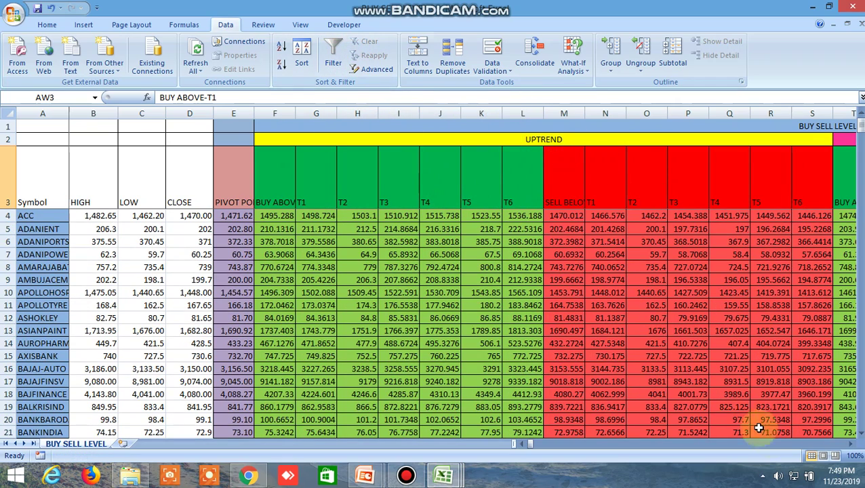
# Examine the BUY SELL LEVELS 3 section, covering the buy and sell targets under UPTREND and DOWNTREND
pyautogui.click(853, 444)
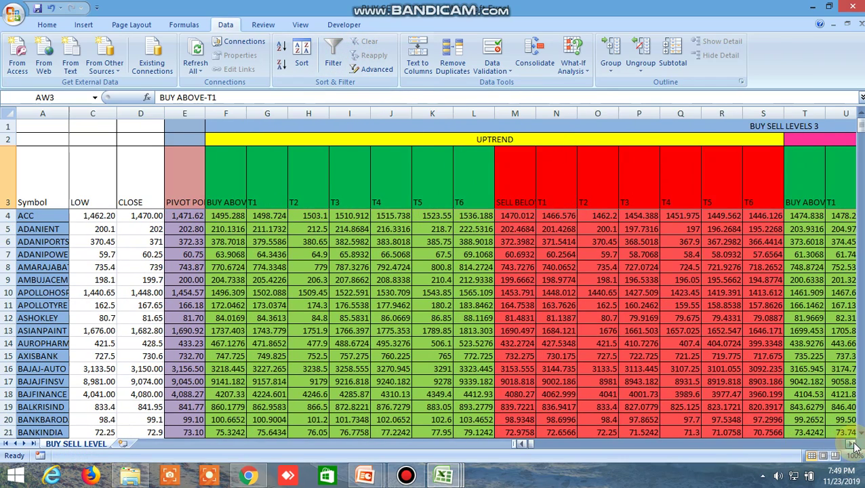
pyautogui.click(459, 139)
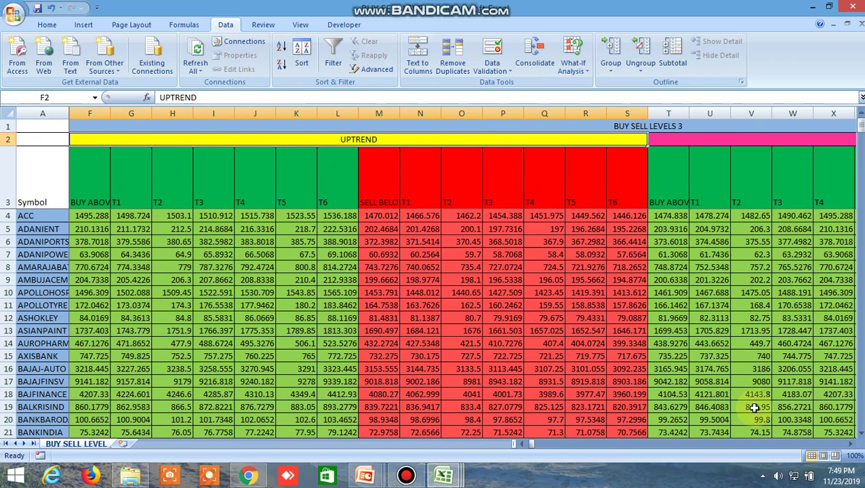
pyautogui.click(849, 444)
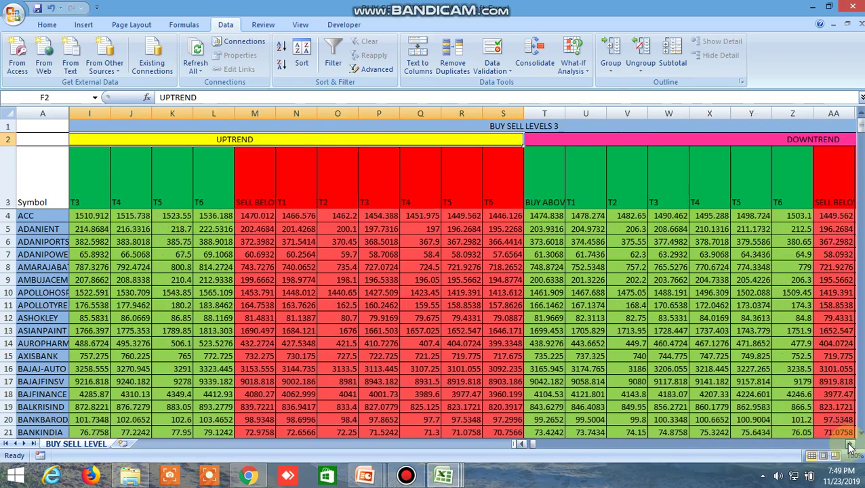
pyautogui.hscroll(-5, 523, 440)
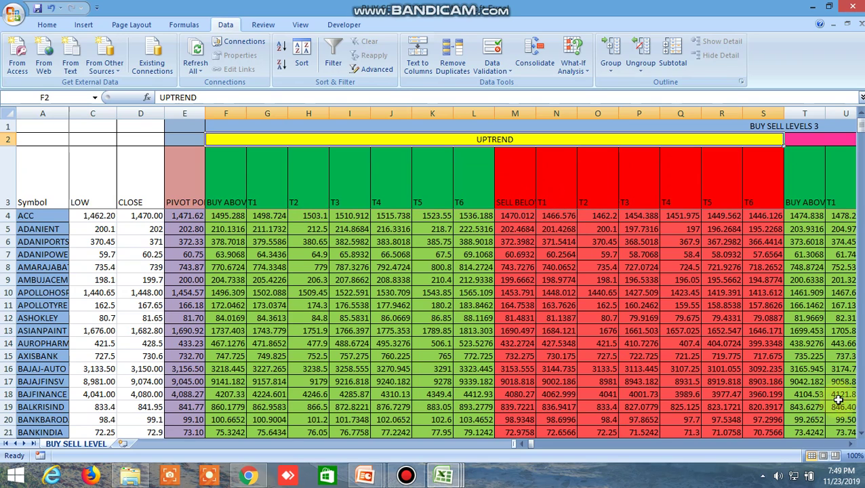
pyautogui.click(849, 445)
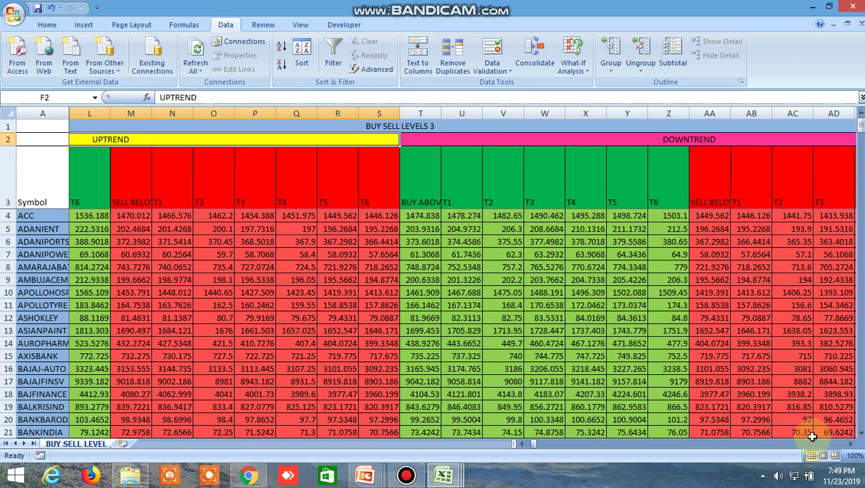
pyautogui.click(849, 445)
pyautogui.click(849, 445)
pyautogui.click(849, 444)
pyautogui.click(849, 445)
pyautogui.click(849, 445)
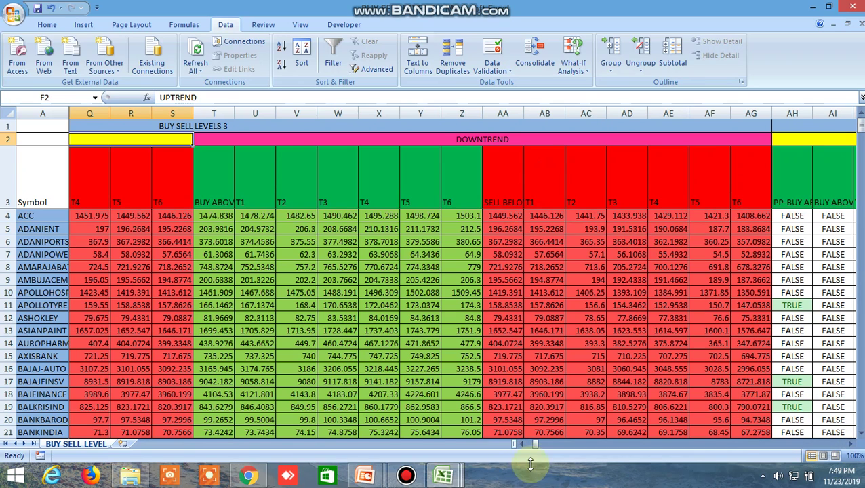
# Look through the uptrend and downtrend groups of LTP POSITION WITH RELATION TO BUY SELL LEVELS, and return to the first columns
pyautogui.moveTo(535, 445); pyautogui.dragTo(538, 445)
pyautogui.click(438, 150)
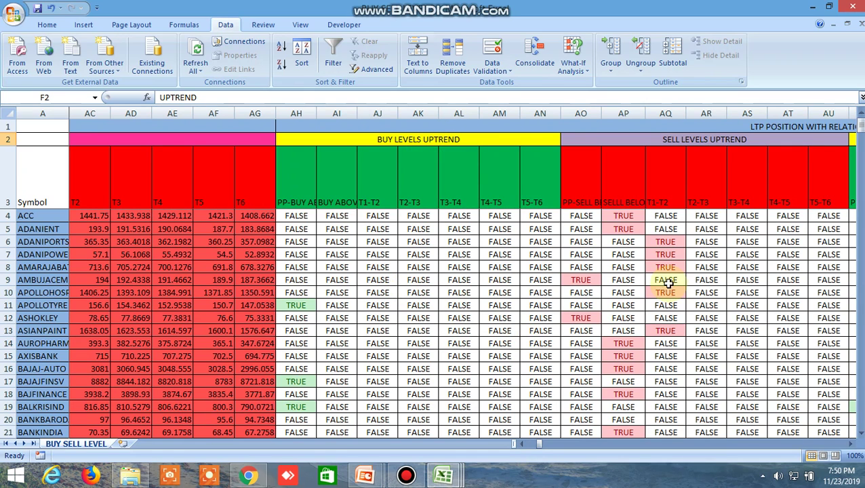
pyautogui.click(853, 444)
pyautogui.click(631, 149)
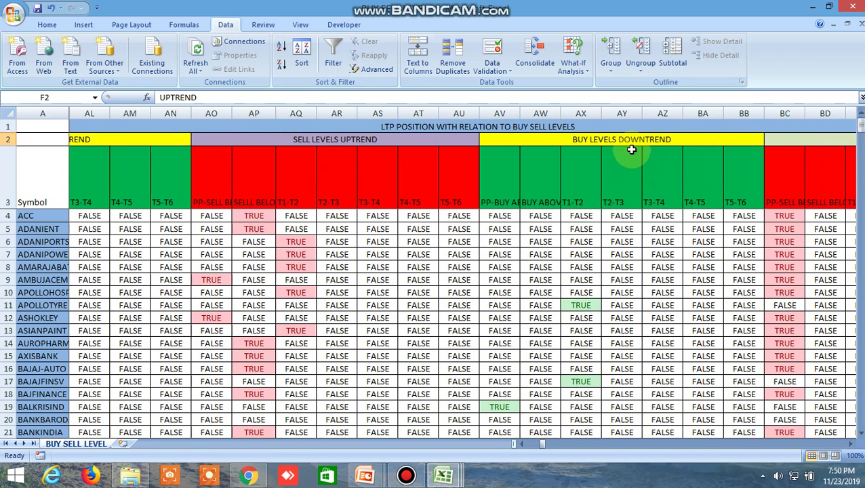
pyautogui.click(852, 444)
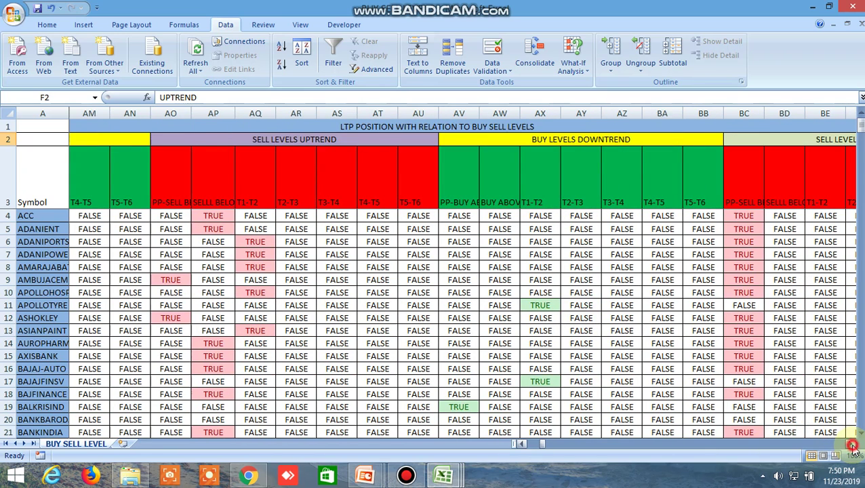
pyautogui.click(853, 444)
pyautogui.click(853, 444)
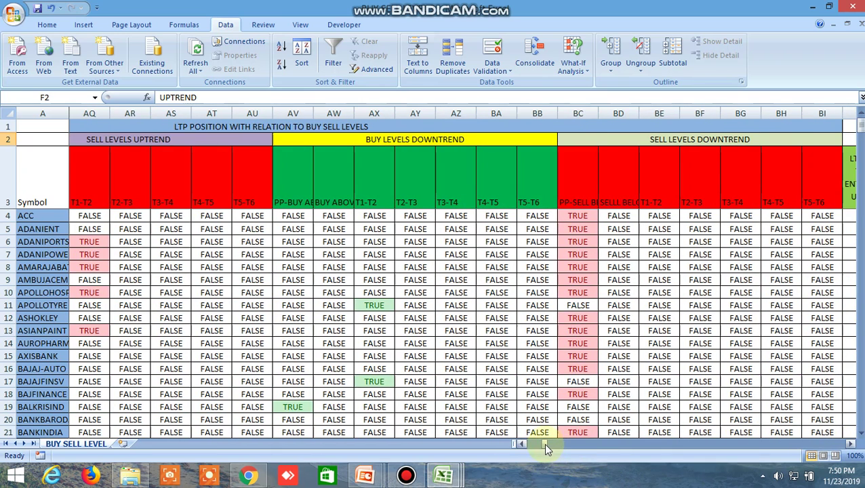
pyautogui.moveTo(543, 444); pyautogui.dragTo(523, 446)
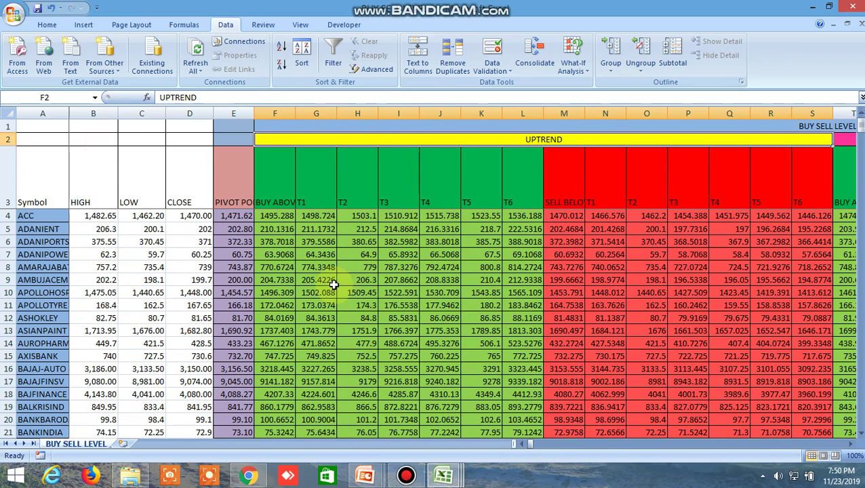
# Review the uptrend and downtrend target columns again, continuing across to the buy and sell level position columns
pyautogui.click(384, 178)
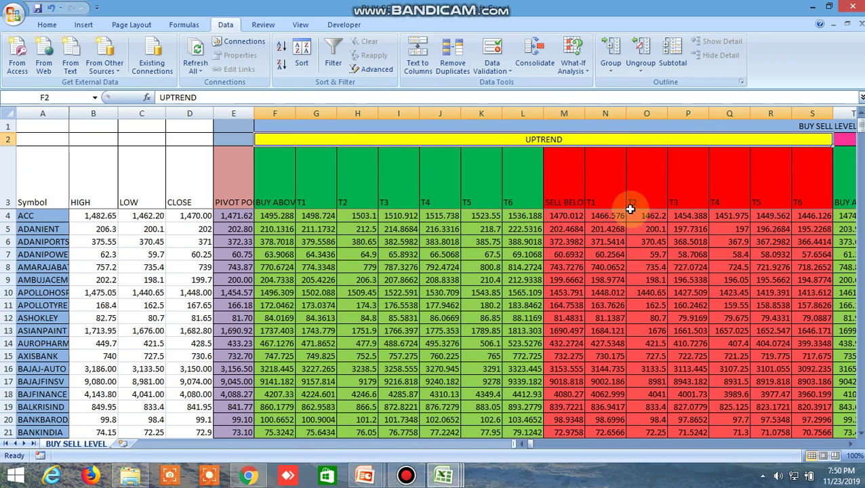
pyautogui.click(851, 444)
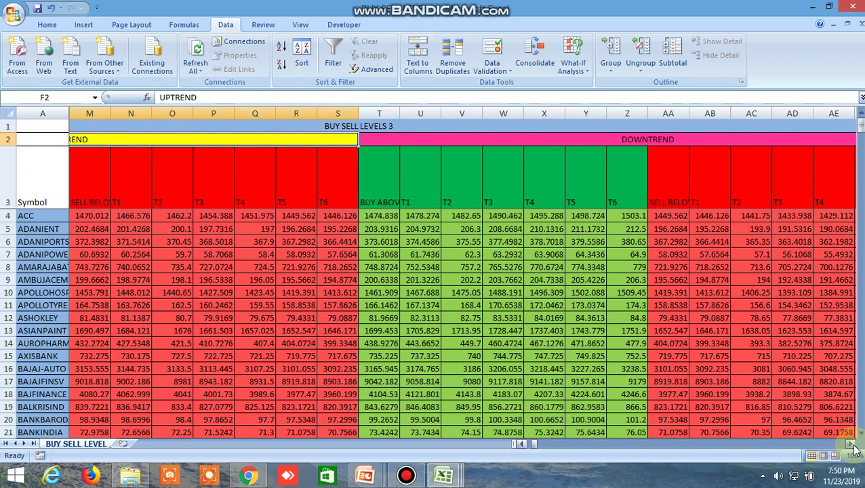
pyautogui.click(851, 444)
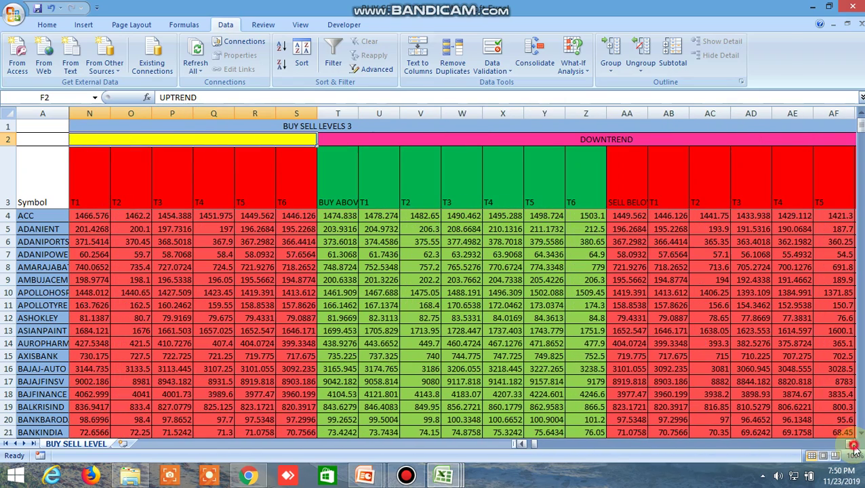
pyautogui.doubleClick(851, 445)
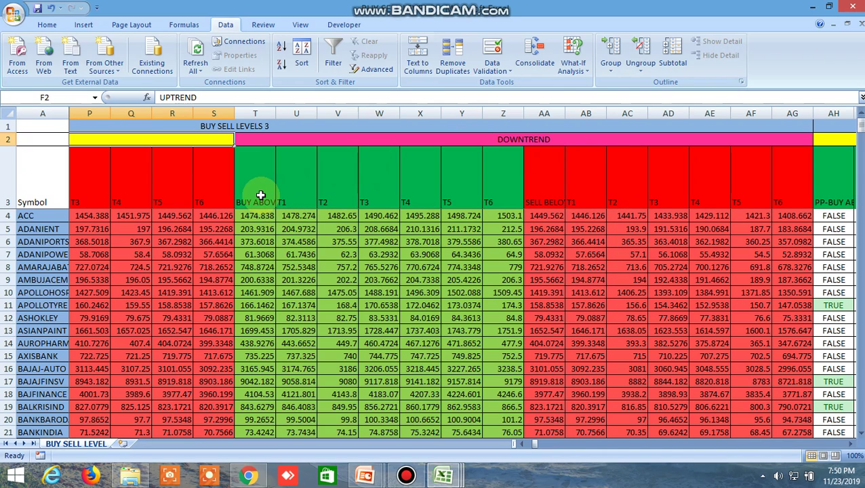
pyautogui.click(850, 444)
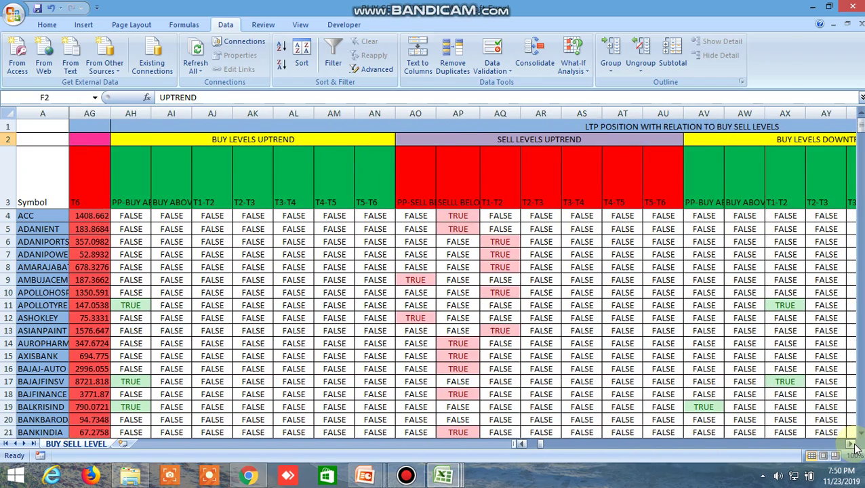
pyautogui.click(852, 445)
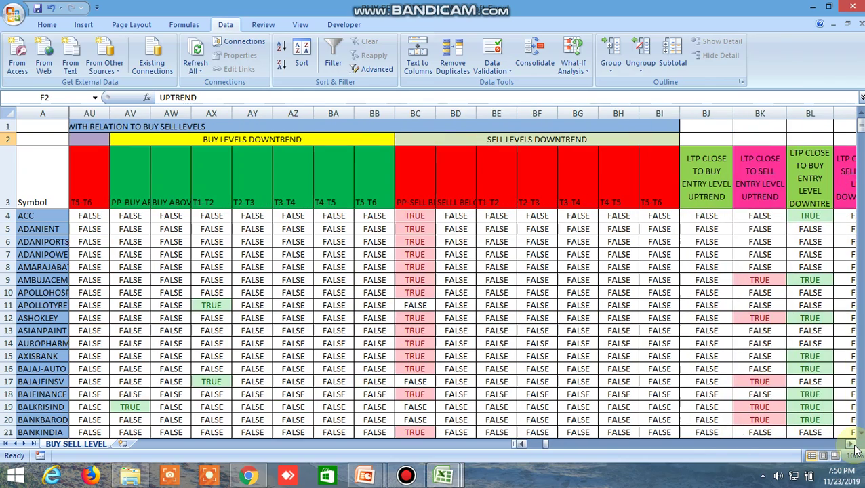
# Examine the LTP close to entry level columns and inspect the UP and DOWN headers under 5-30 MA CROSS
pyautogui.click(852, 444)
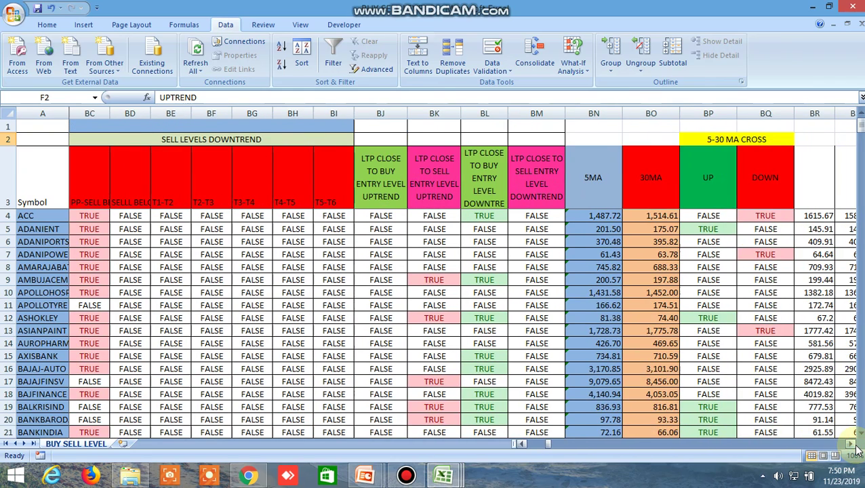
pyautogui.click(852, 445)
pyautogui.click(852, 445)
pyautogui.click(576, 178)
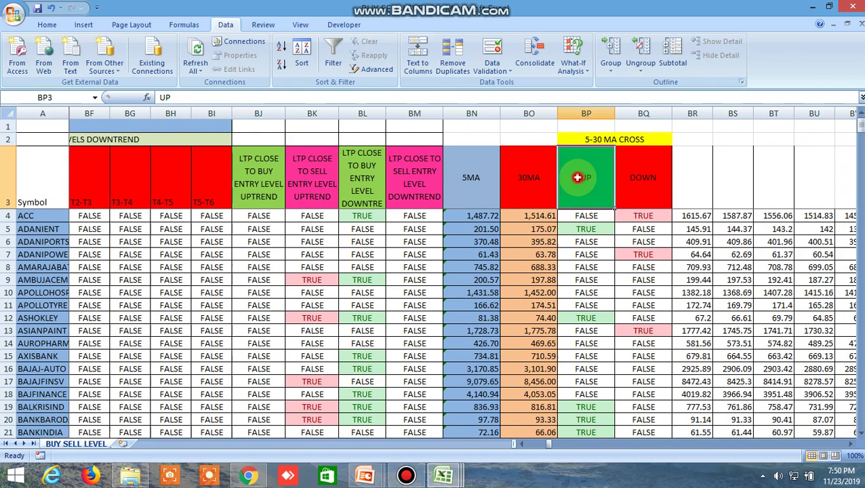
pyautogui.click(641, 178)
pyautogui.click(586, 172)
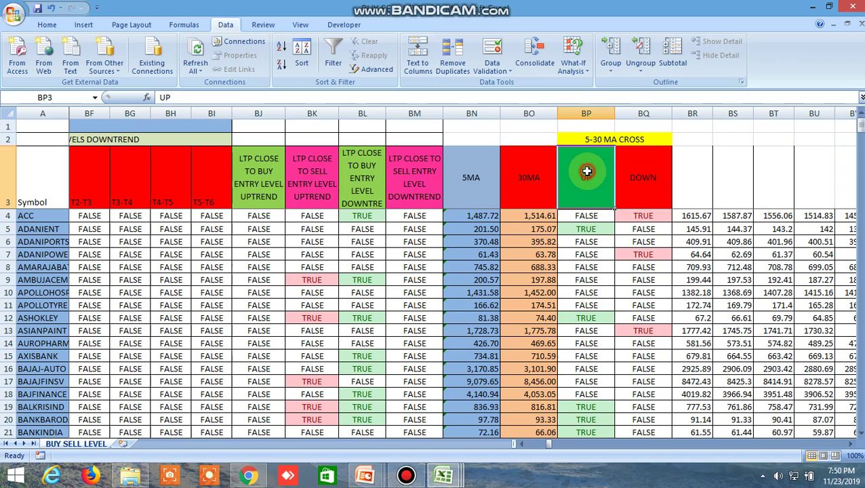
pyautogui.click(643, 178)
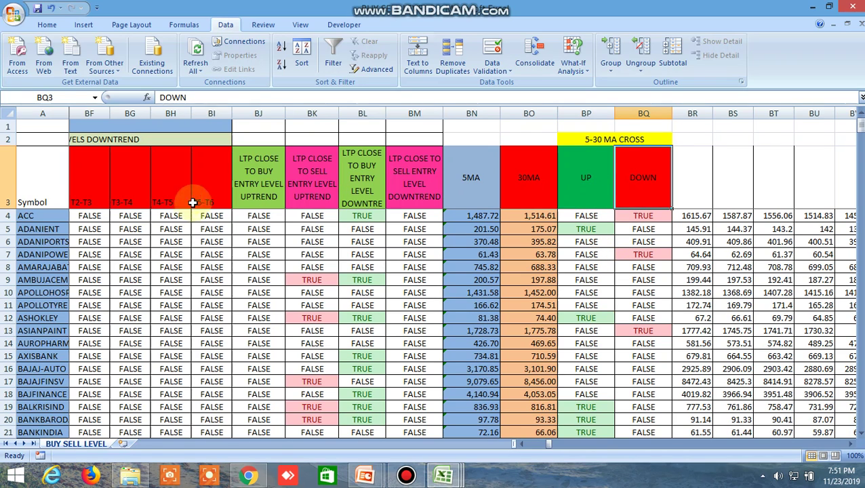
# Turn on filtering for header row 3, and filter the UP column of 5-30 MA CROSS to show only TRUE
pyautogui.click(8, 174)
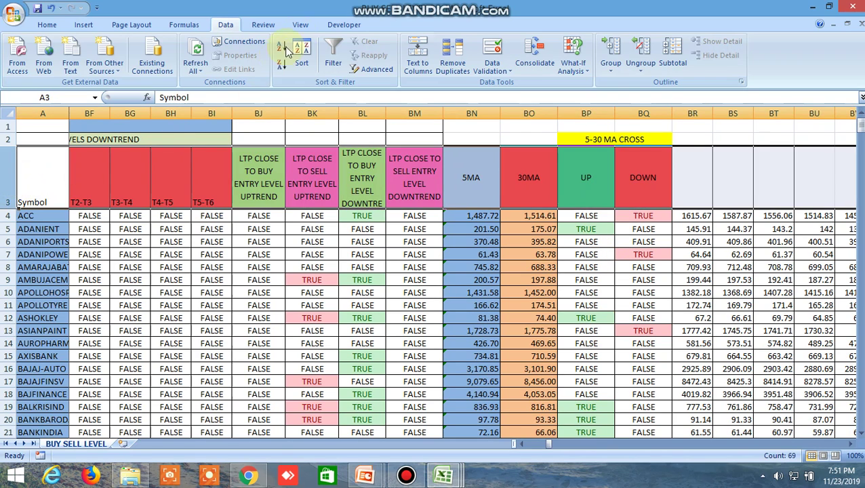
pyautogui.click(333, 54)
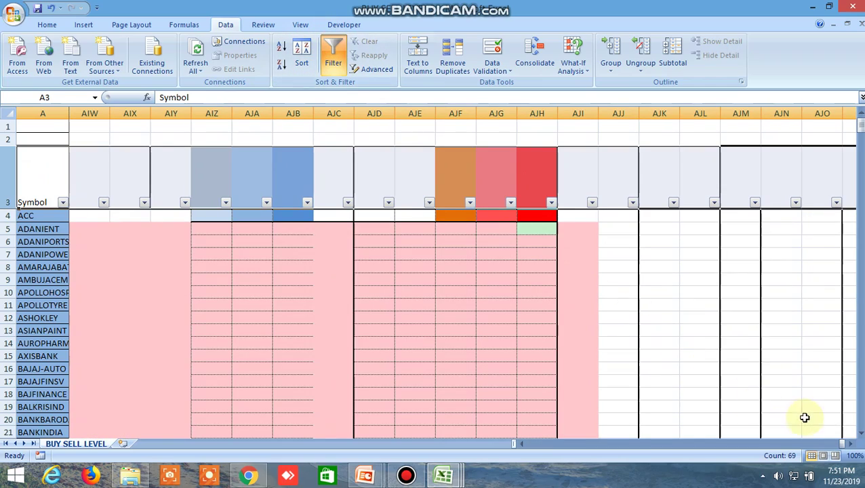
pyautogui.moveTo(847, 444); pyautogui.dragTo(548, 458)
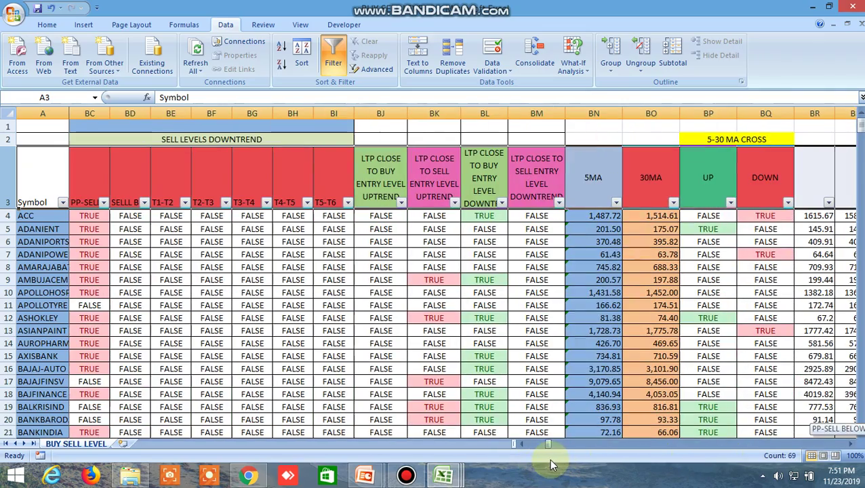
pyautogui.click(729, 203)
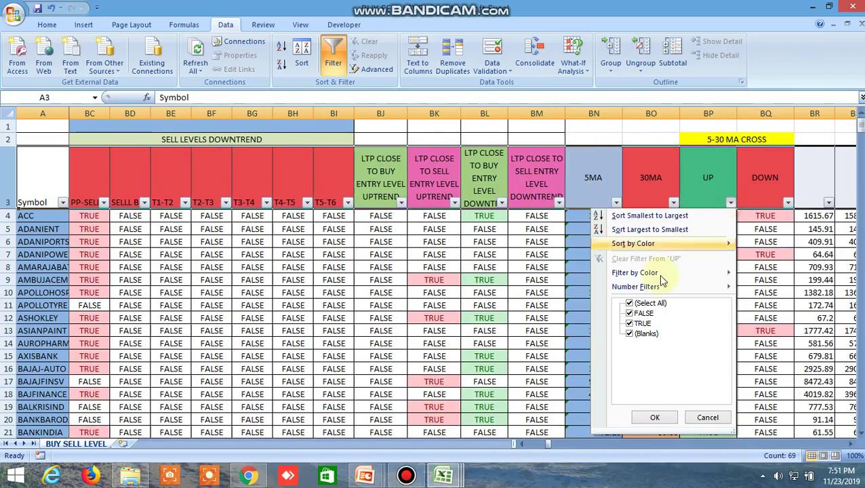
pyautogui.click(630, 334)
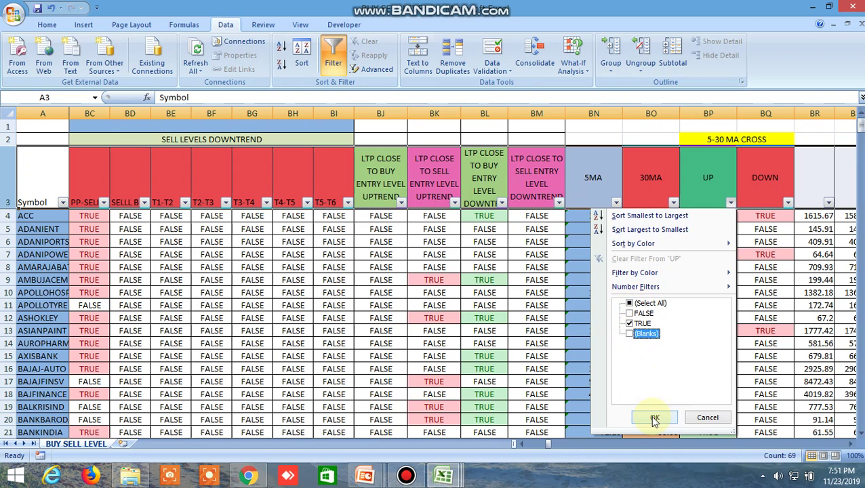
pyautogui.click(654, 418)
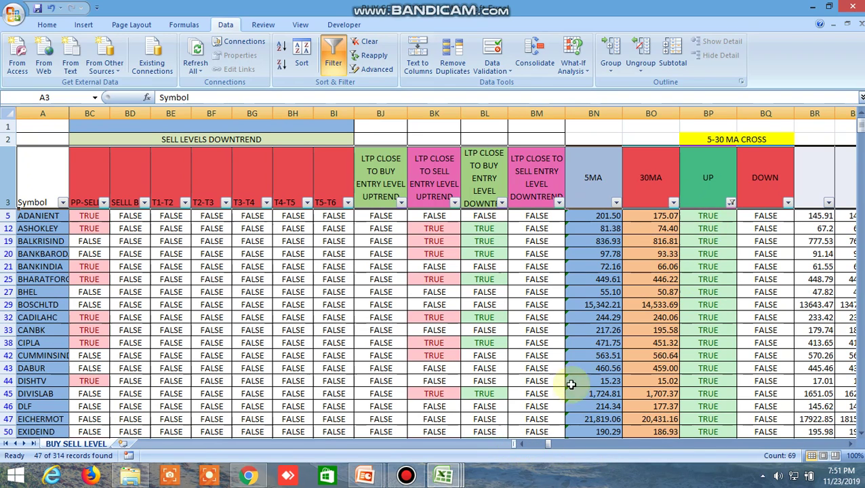
# Filter the PP-BUY ABOVE column under BUY LEVELS UPTREND to show only TRUE
pyautogui.click(523, 443)
pyautogui.click(522, 443)
pyautogui.click(522, 443)
pyautogui.moveTo(522, 441); pyautogui.dragTo(523, 442)
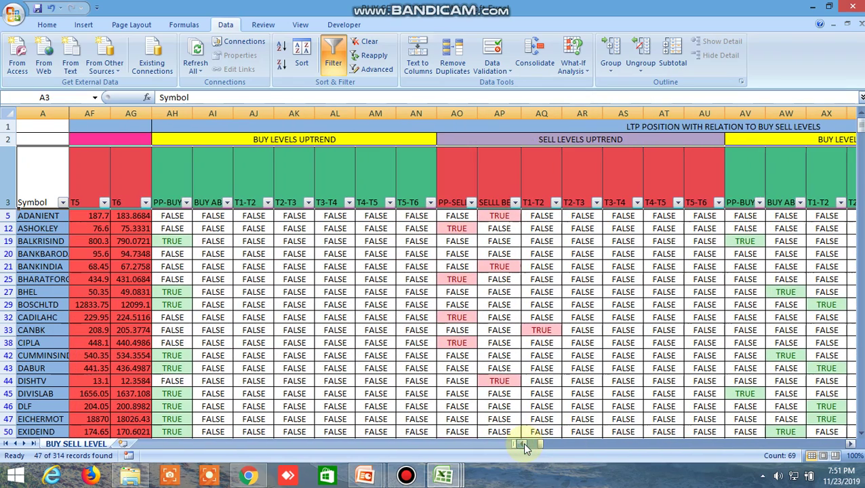
pyautogui.click(172, 192)
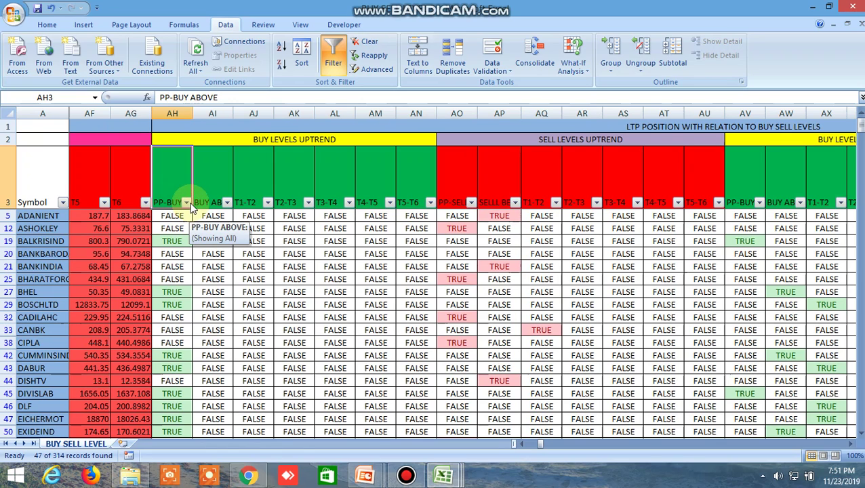
pyautogui.click(186, 204)
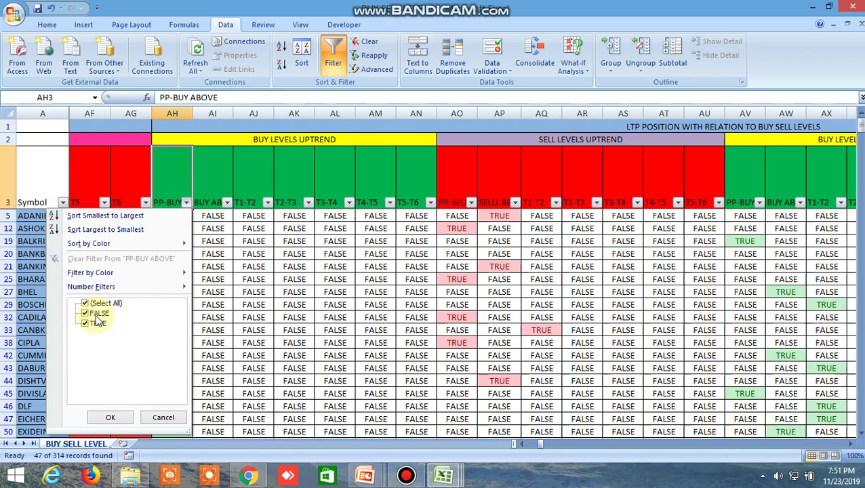
pyautogui.click(110, 419)
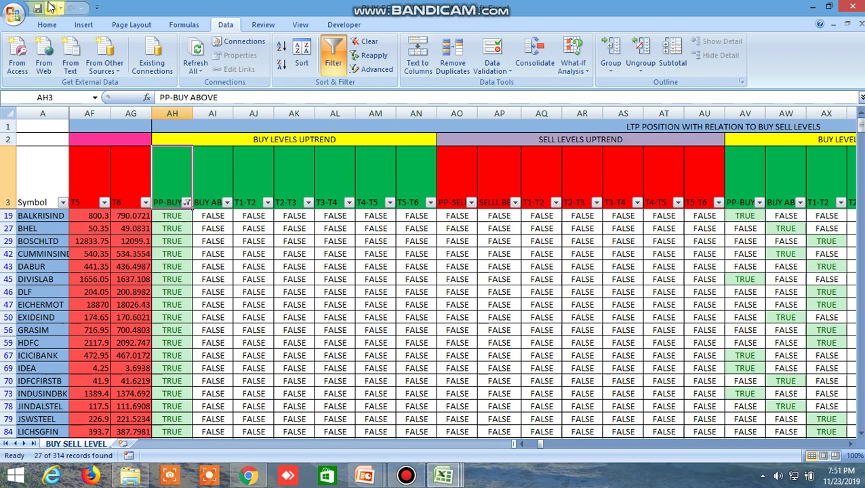
# Undo the uptrend PP-BUY ABOVE filter, and filter the PP-BUY ABOVE column under BUY LEVELS DOWNTREND to show only TRUE
pyautogui.click(51, 8)
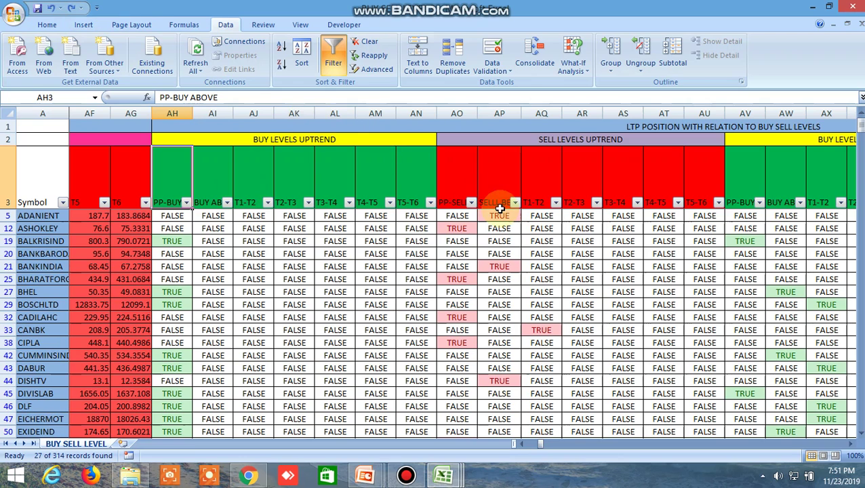
pyautogui.click(851, 443)
pyautogui.click(851, 443)
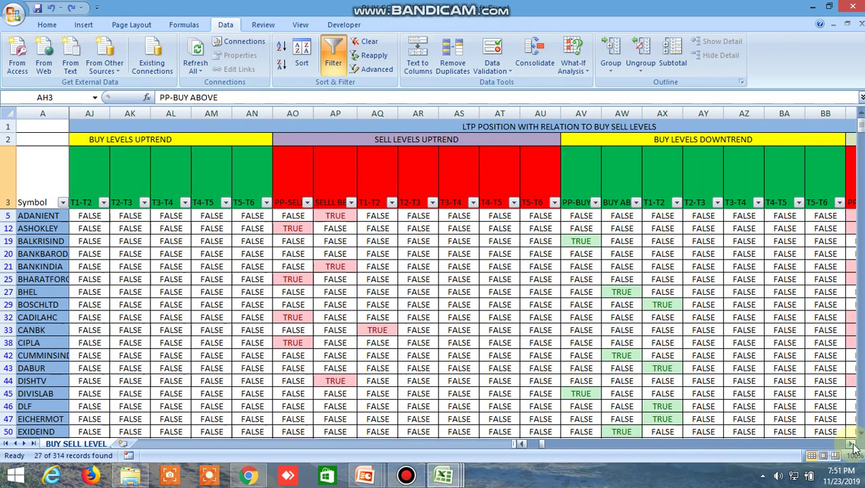
pyautogui.click(595, 202)
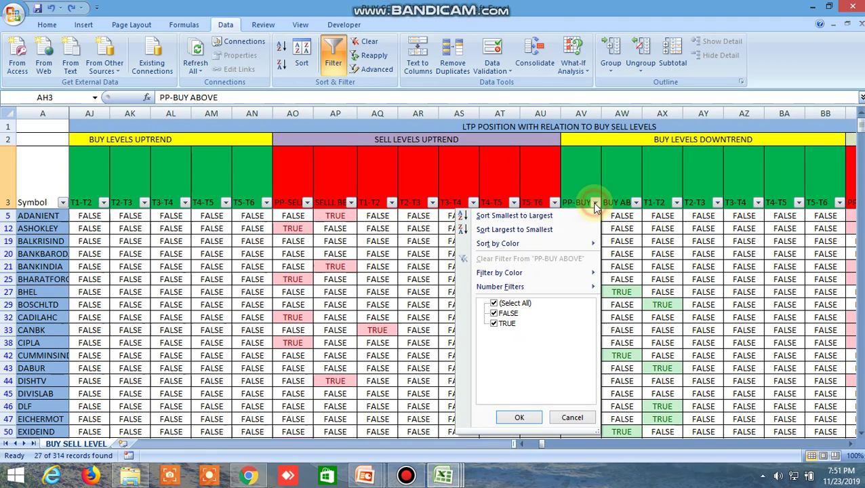
pyautogui.click(508, 314)
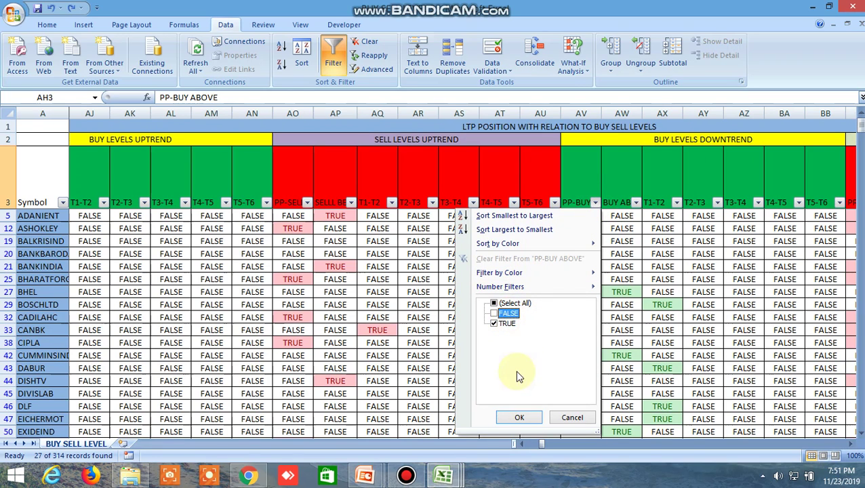
pyautogui.click(519, 418)
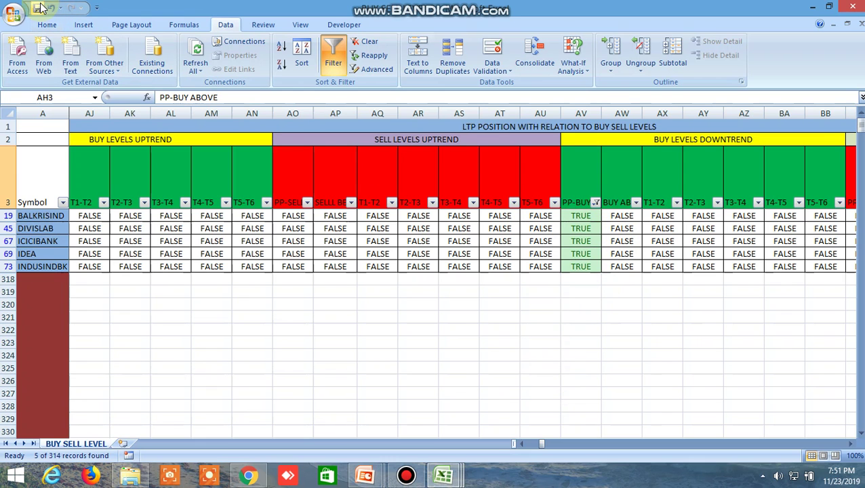
# Undo the last filter, and filter the BUY ABOVE-T1 column under BUY LEVELS DOWNTREND to show only TRUE
pyautogui.click(53, 9)
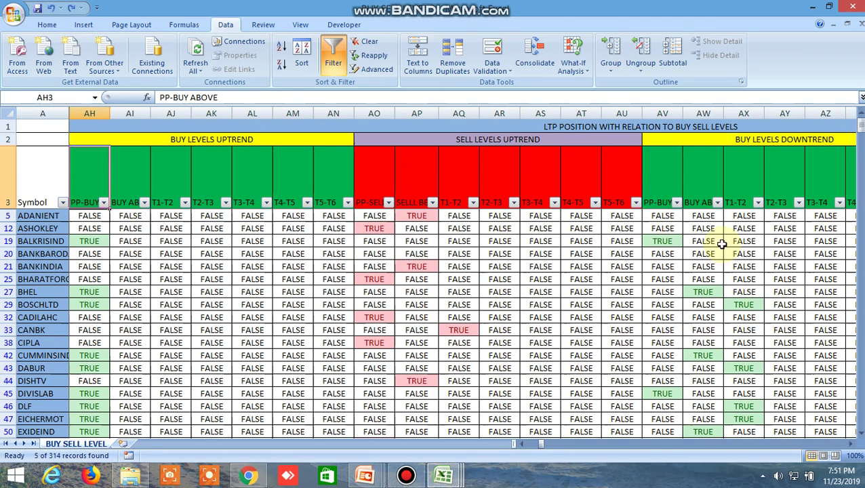
pyautogui.click(704, 188)
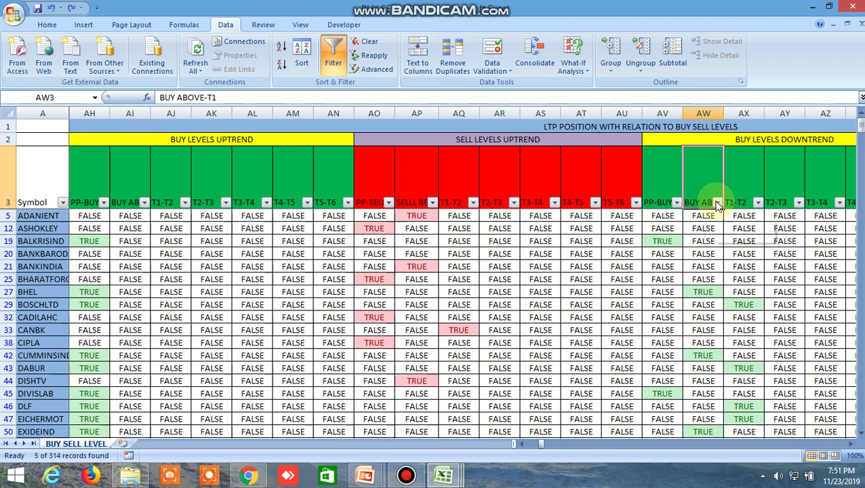
pyautogui.click(717, 203)
pyautogui.click(631, 313)
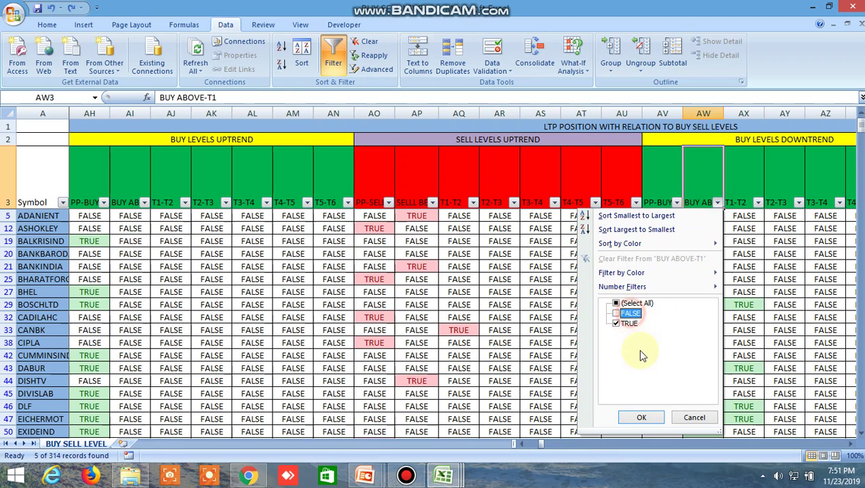
pyautogui.click(643, 417)
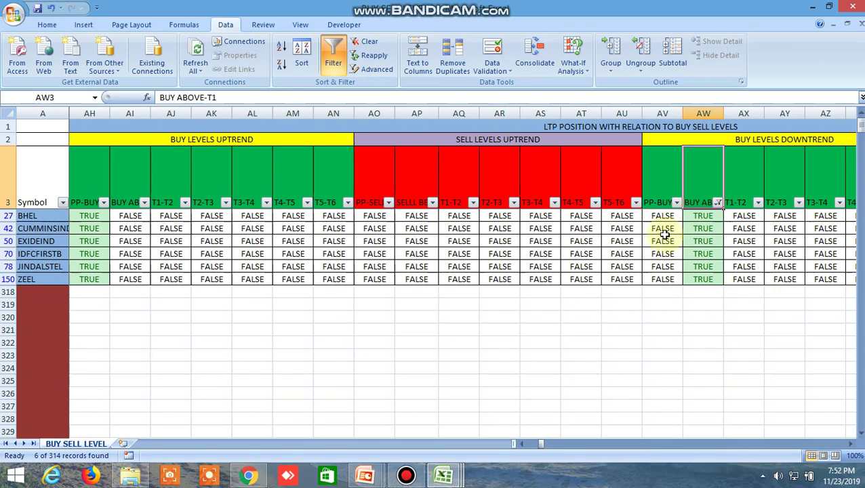
# Undo the BUY ABOVE-T1 filter, and filter the T1-T2 column under BUY LEVELS DOWNTREND to show only TRUE
pyautogui.click(51, 8)
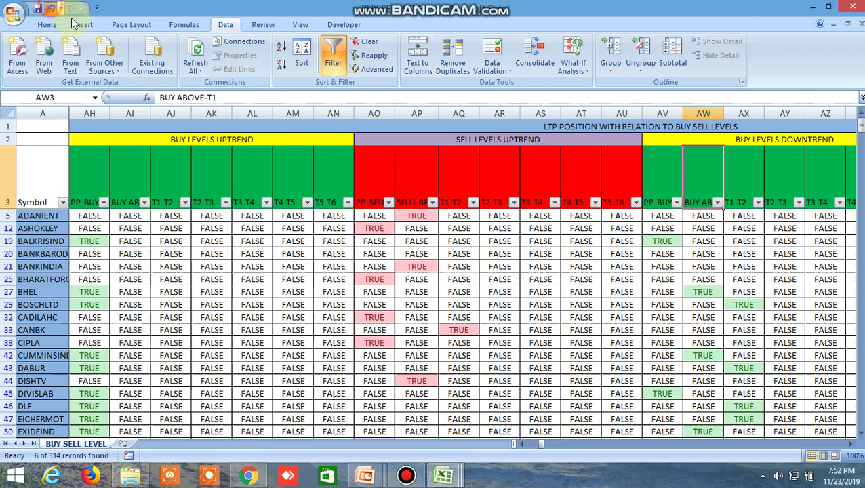
pyautogui.click(758, 202)
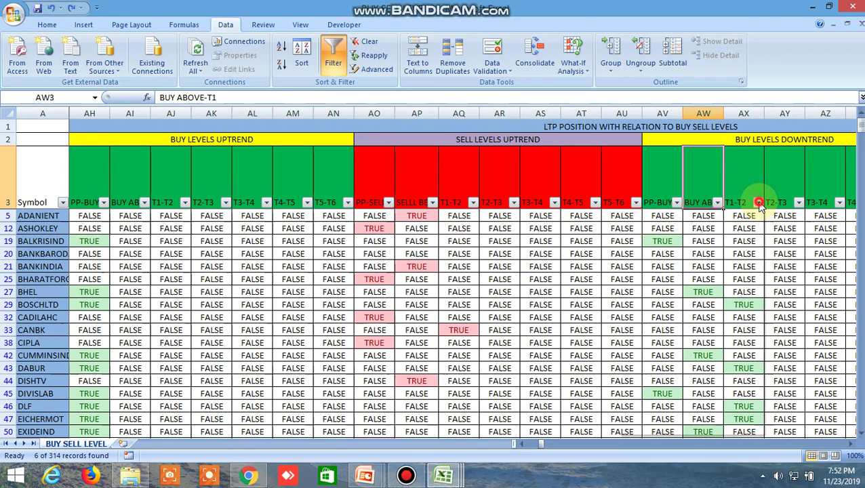
pyautogui.click(669, 313)
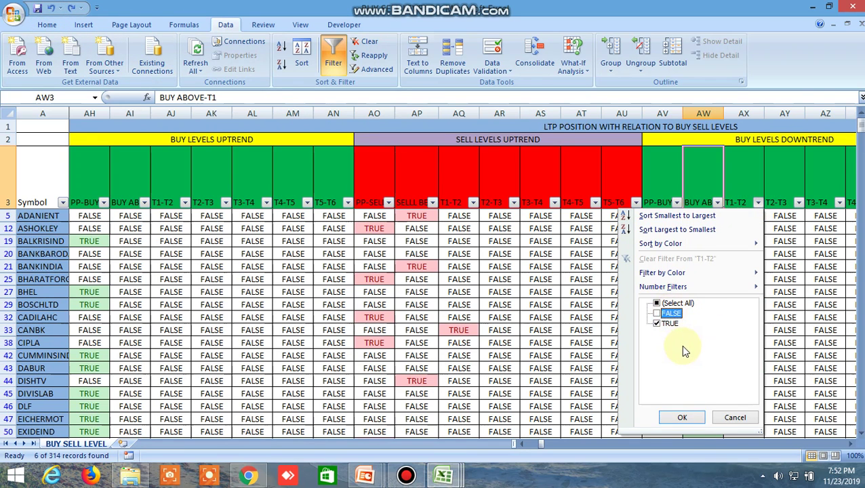
pyautogui.click(682, 418)
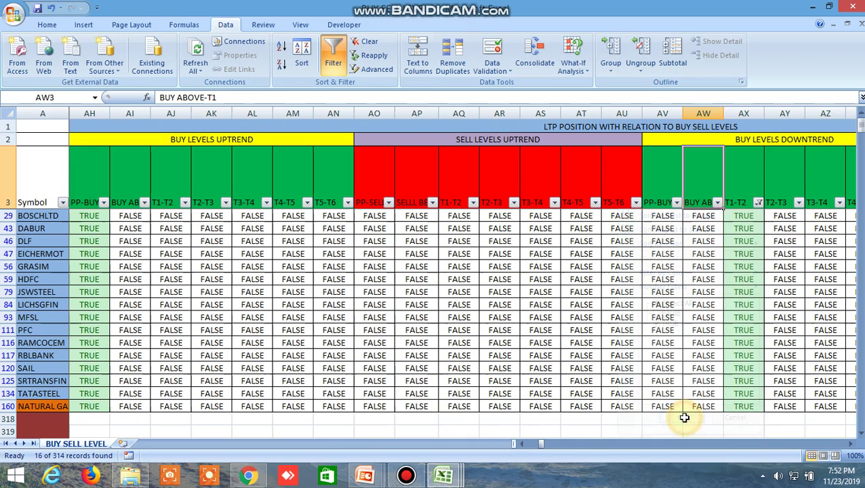
# Look across the remaining downtrend level and LTP close to entry level columns, and turn off filtering on header row 3
pyautogui.click(850, 444)
pyautogui.click(850, 444)
pyautogui.click(849, 444)
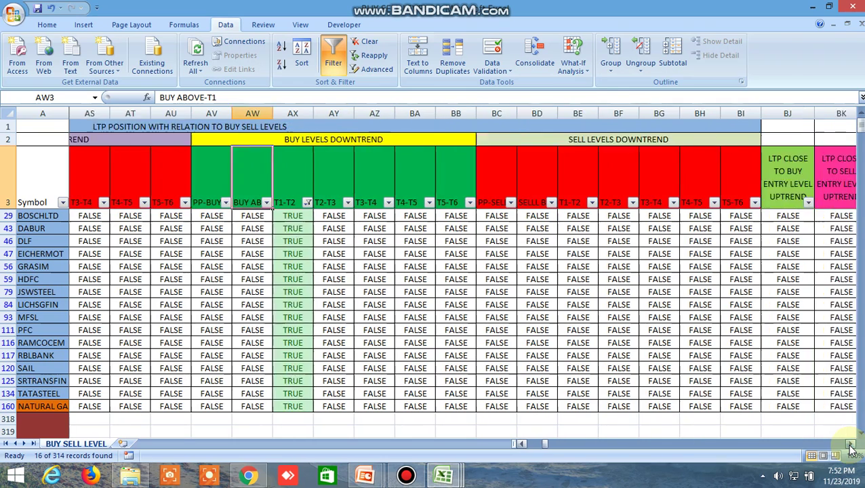
pyautogui.click(850, 444)
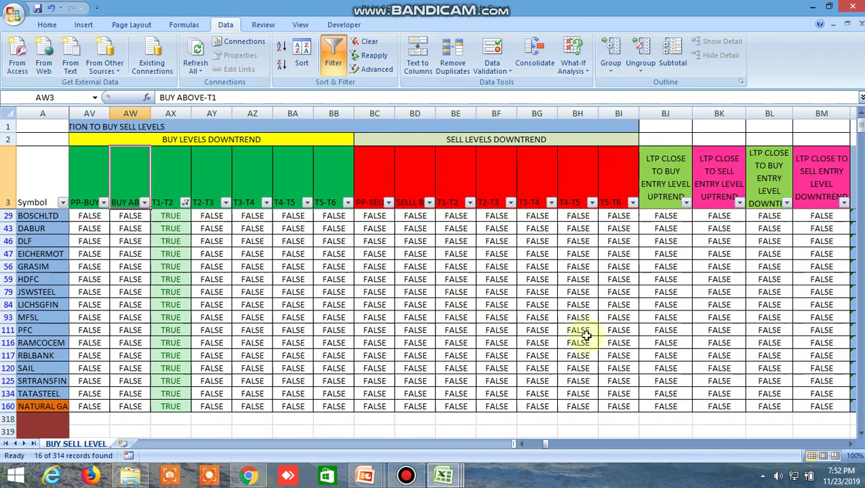
pyautogui.click(848, 445)
pyautogui.click(850, 445)
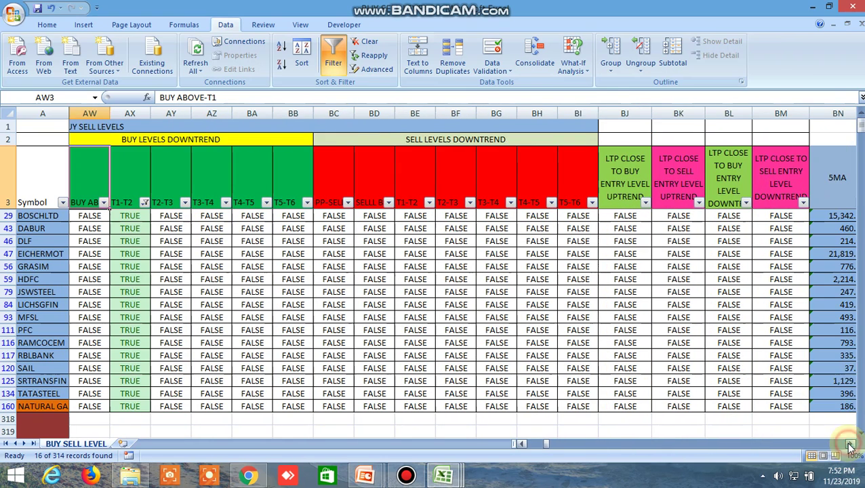
pyautogui.click(336, 58)
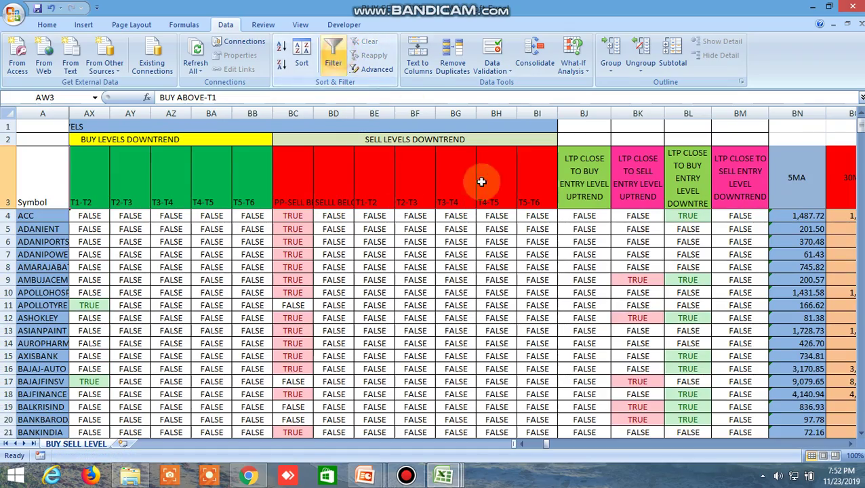
# Review the HIGH, LOW, CLOSE, pivot point and uptrend level columns from the first symbols down to HDFCBANK
pyautogui.moveTo(549, 445); pyautogui.dragTo(527, 444)
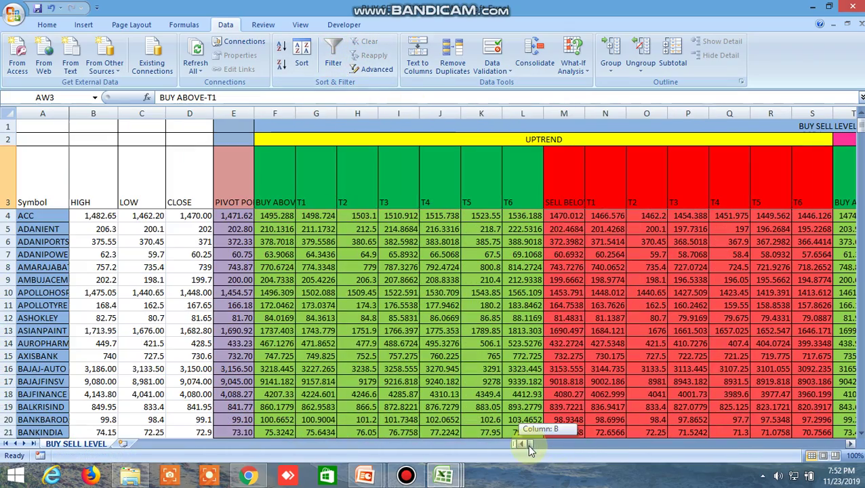
pyautogui.scroll(-9, 452, 349)
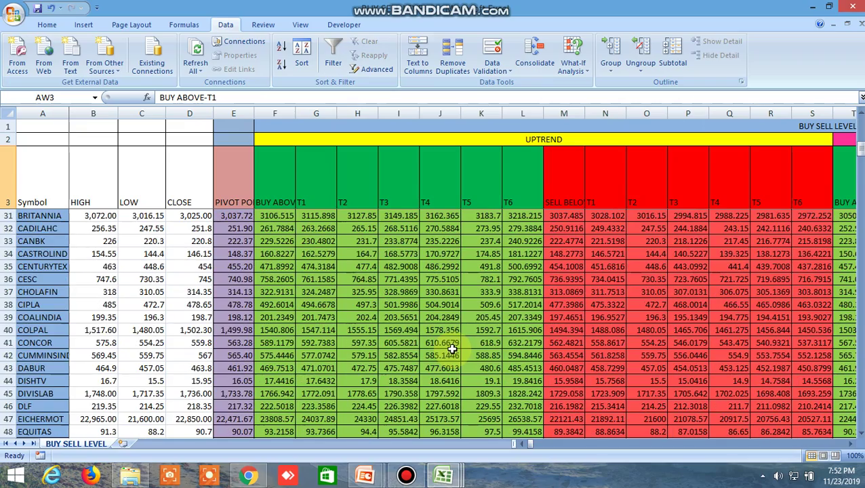
pyautogui.scroll(-4, 452, 350)
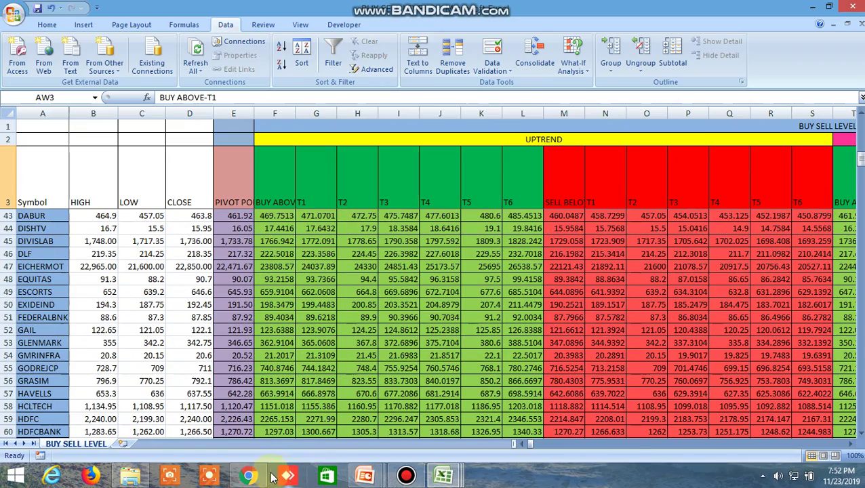
# Switch to Chrome to check the shared BUY SELL LEVEL 4.xlsx message in WhatsApp Web, and open the BUY SELL LEVEL 4 (11) workbook in Excel
pyautogui.click(249, 476)
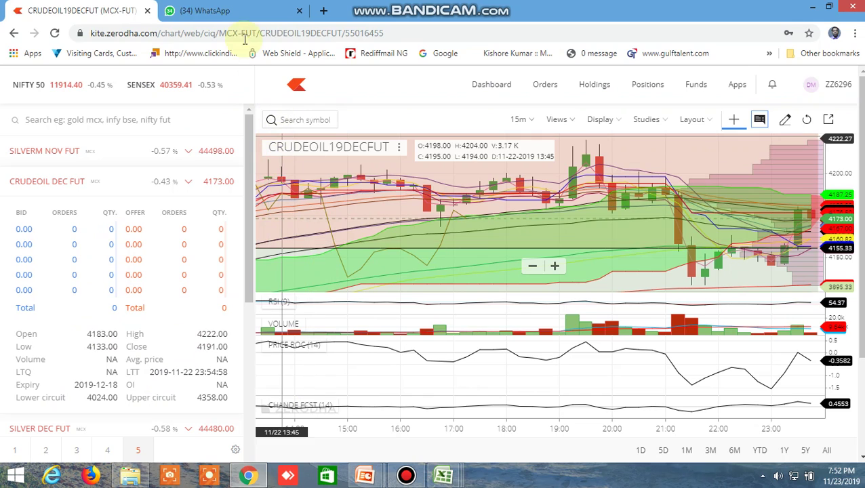
pyautogui.click(244, 11)
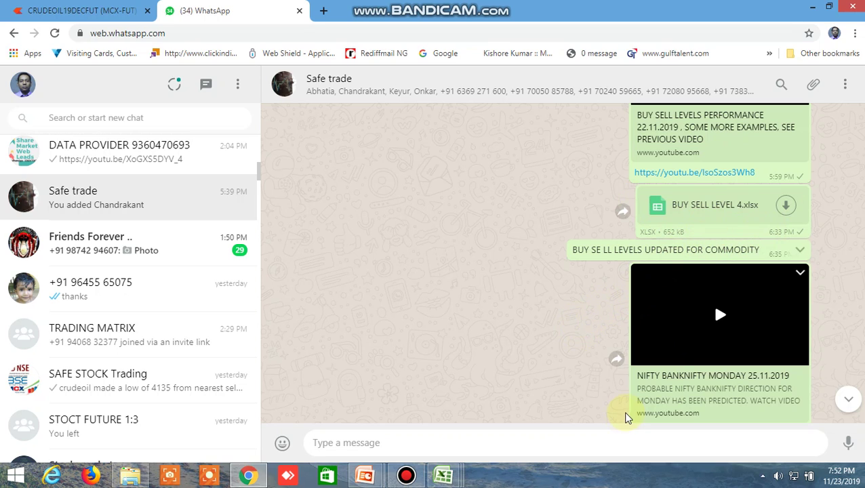
pyautogui.moveTo(444, 474)
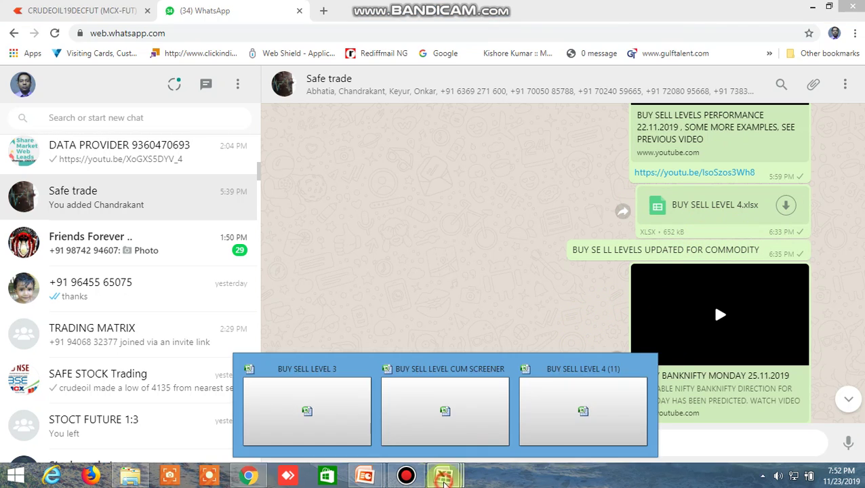
pyautogui.click(557, 431)
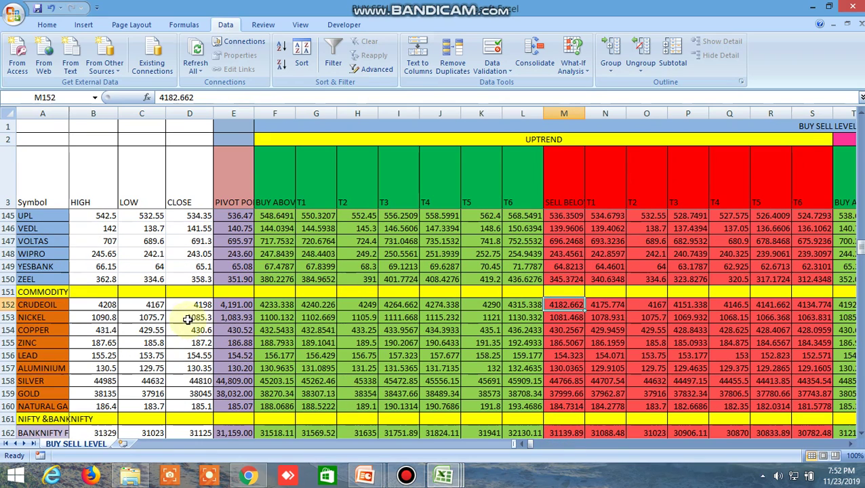
# Select CRUDEOIL's CLOSE price and inspect its levels across to the downtrend BUY ABOVE column
pyautogui.click(202, 305)
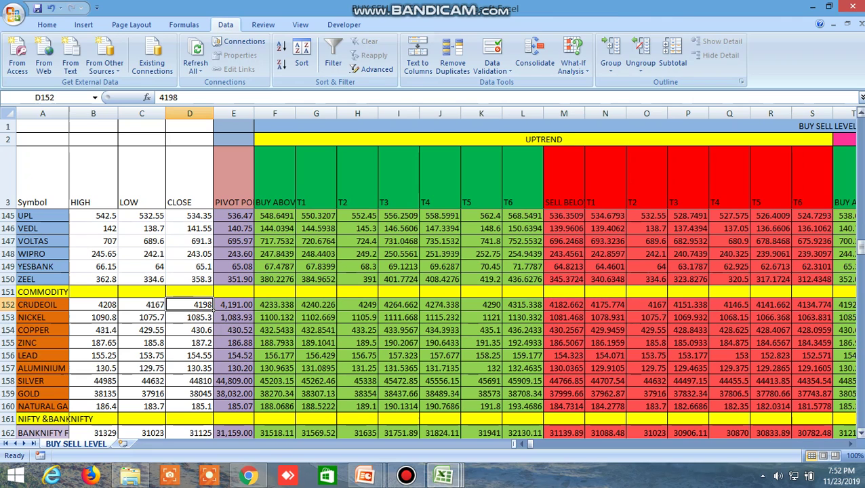
pyautogui.click(852, 443)
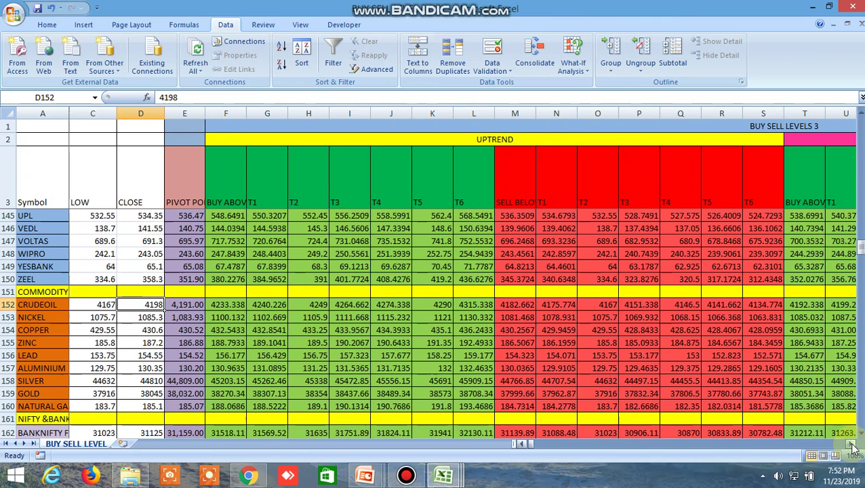
pyautogui.click(852, 444)
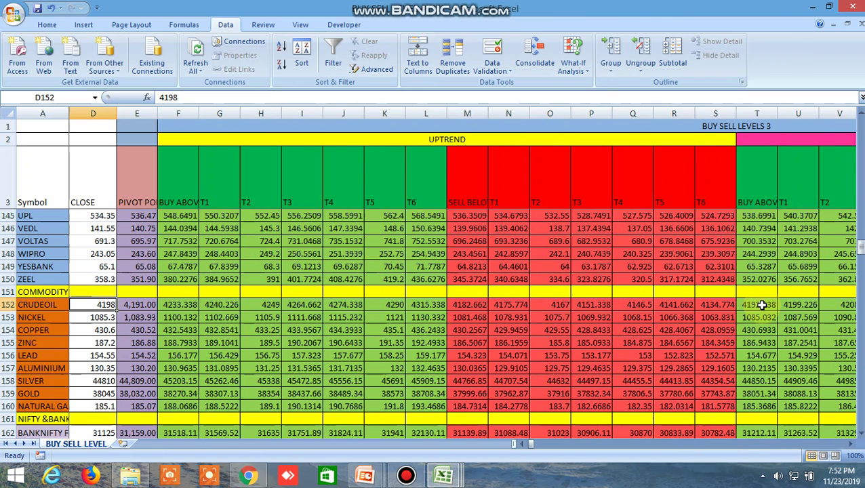
# Switch to Chrome to examine the CRUDEOIL19DECFUT chart in Kite, and return to the BUY SELL LEVEL 3 workbook in Excel
pyautogui.click(250, 477)
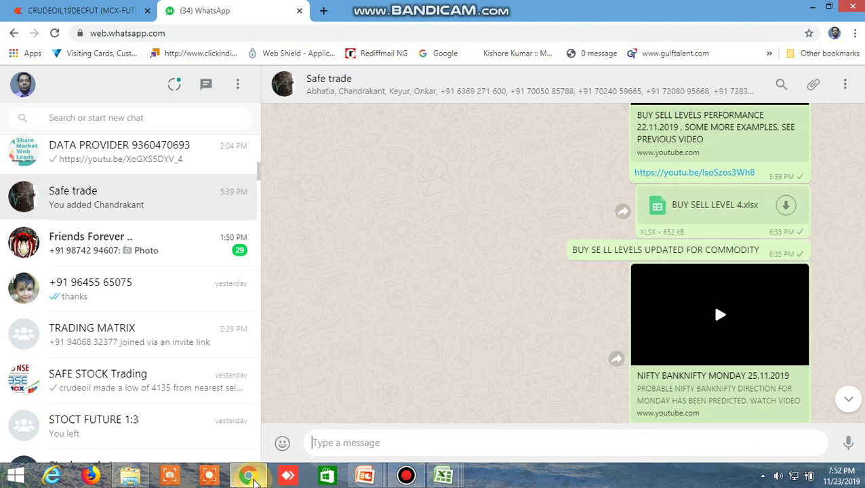
pyautogui.click(102, 13)
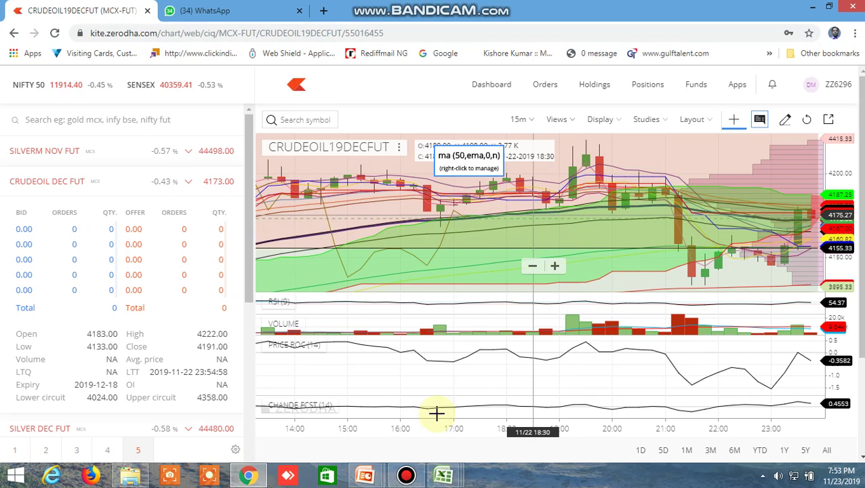
pyautogui.moveTo(451, 479)
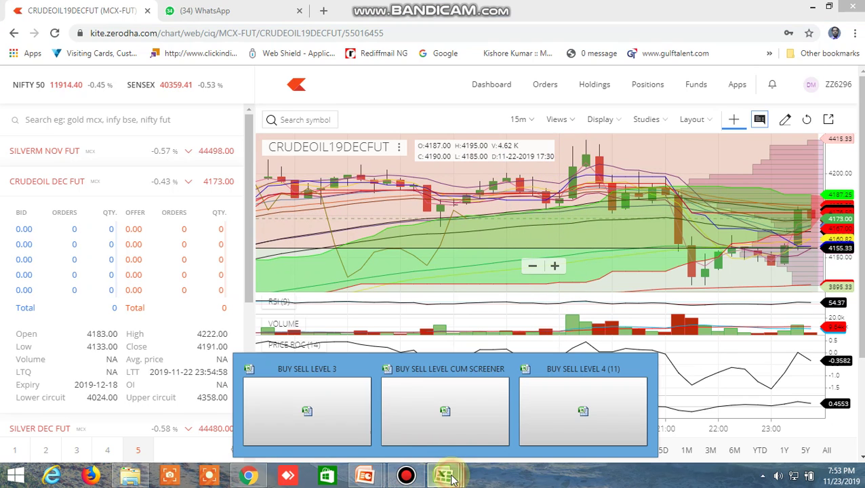
pyautogui.click(327, 404)
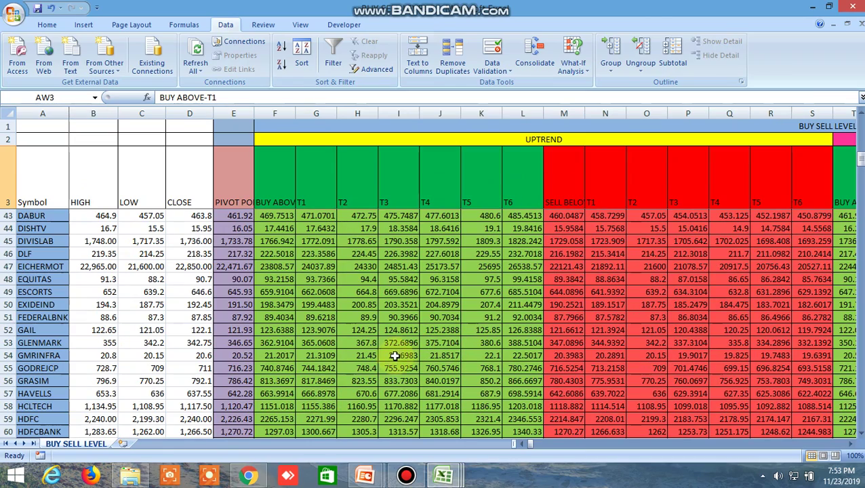
# Find the CRUDEOIL row under COMMODITY in BUY SELL LEVEL 3, and compare it with the same row in the BUY SELL LEVEL 4 (11) workbook
pyautogui.scroll(-20, 431, 385)
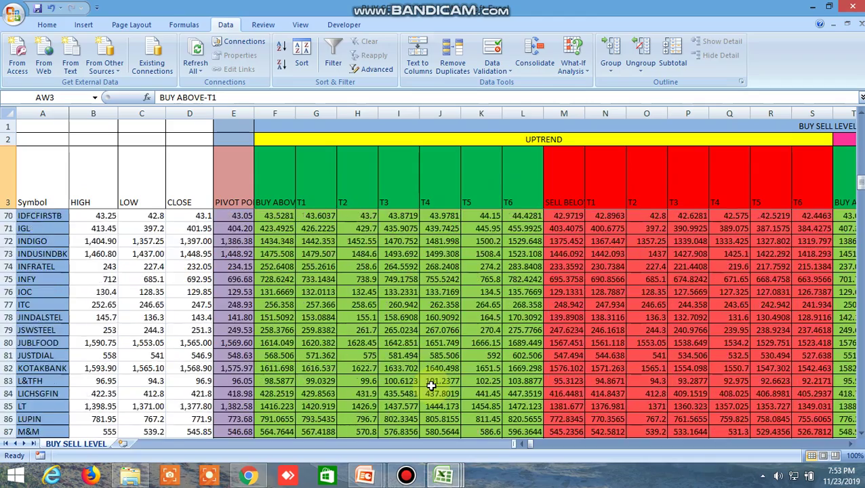
pyautogui.scroll(-12, 431, 385)
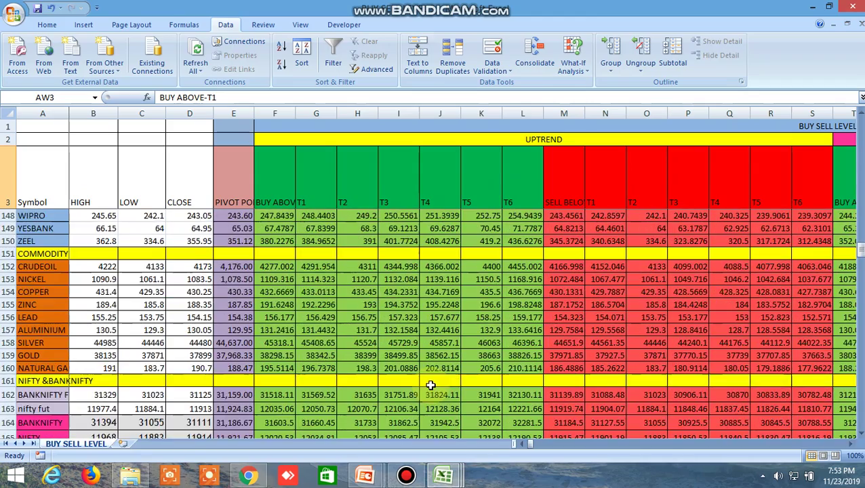
pyautogui.scroll(1, 407, 373)
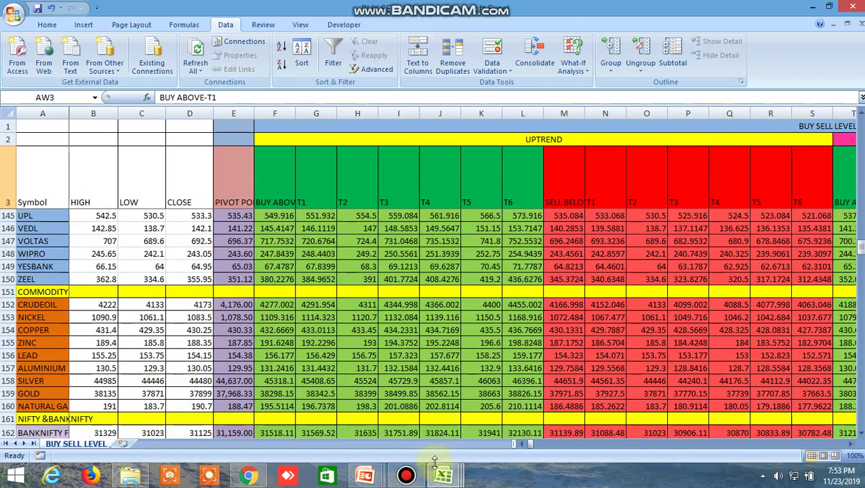
pyautogui.moveTo(443, 476)
pyautogui.click(587, 413)
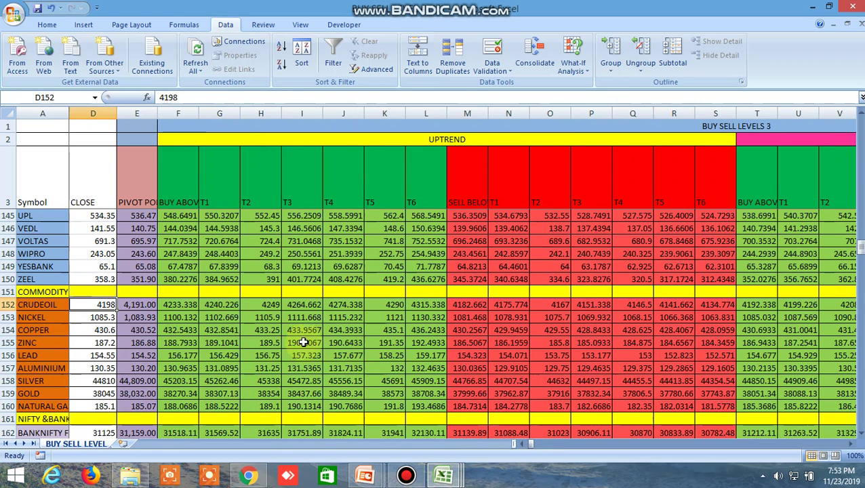
# Inspect CRUDEOIL's BUY ABOVE and SELL BELOW levels under UPTREND, and the same two levels under DOWNTREND
pyautogui.click(177, 306)
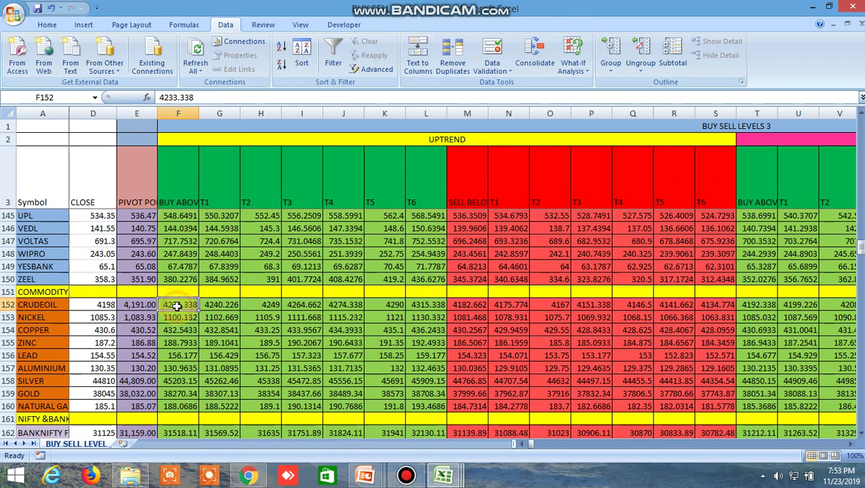
pyautogui.click(471, 307)
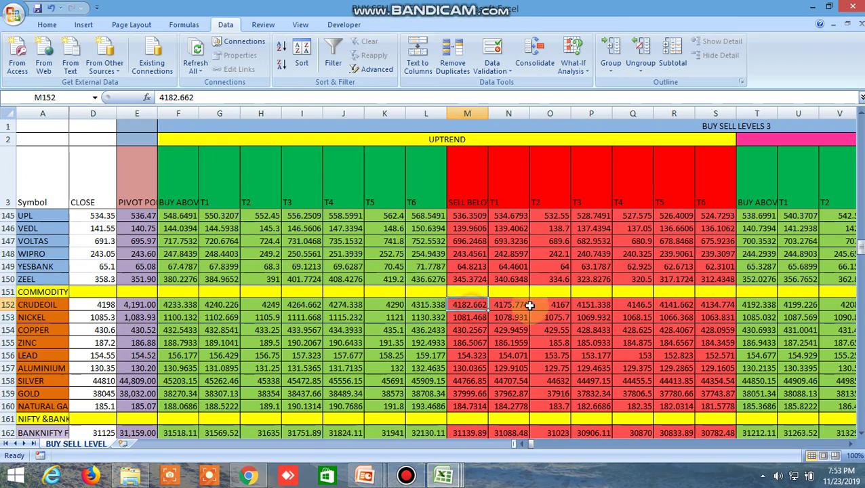
pyautogui.click(751, 306)
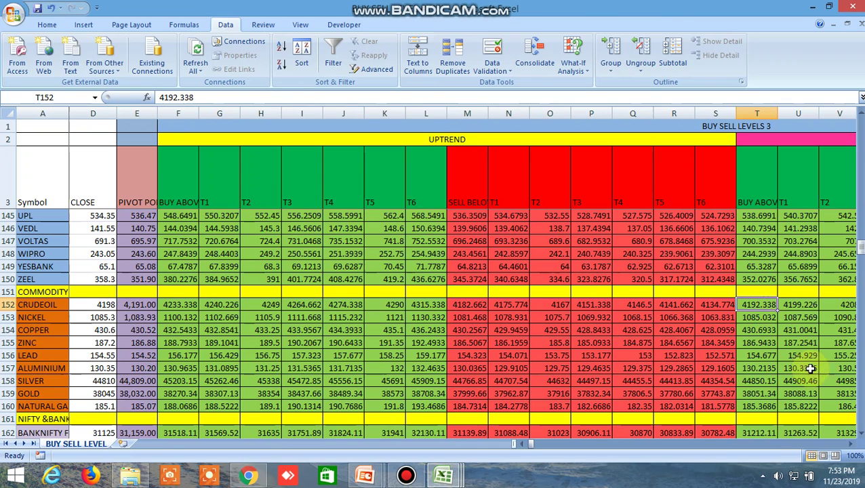
pyautogui.click(853, 446)
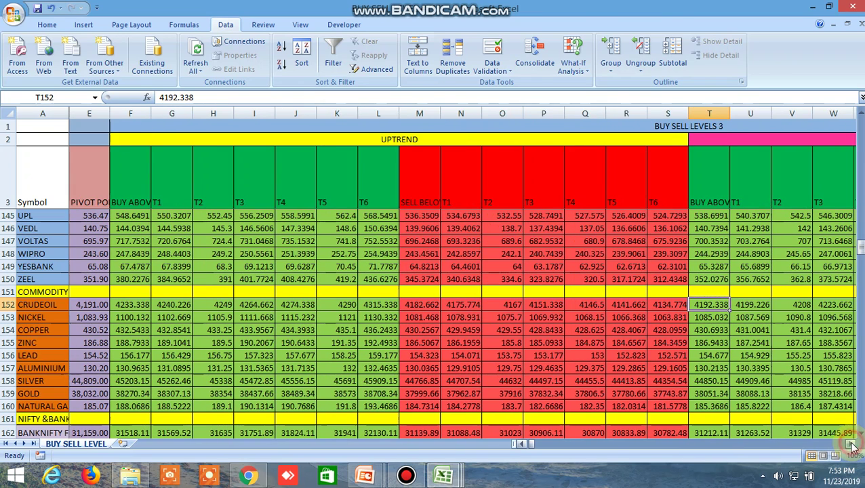
pyautogui.click(852, 446)
pyautogui.click(852, 446)
pyautogui.click(852, 446)
pyautogui.click(853, 446)
pyautogui.click(853, 446)
pyautogui.click(853, 446)
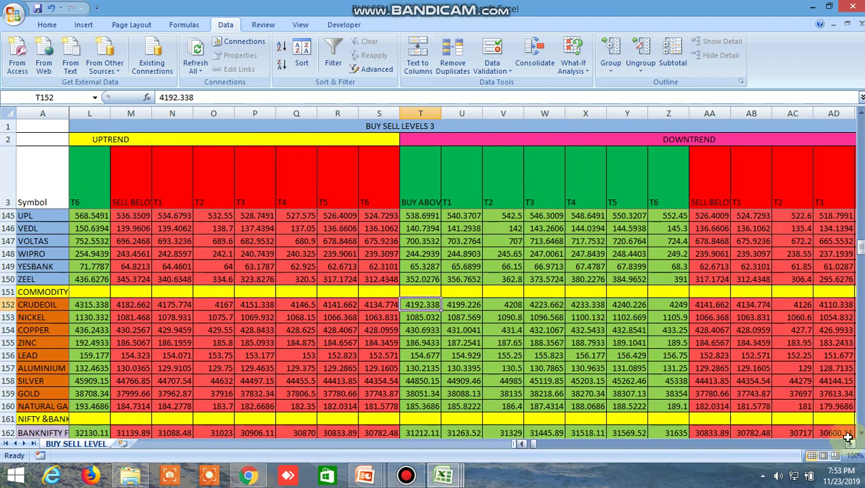
pyautogui.click(705, 305)
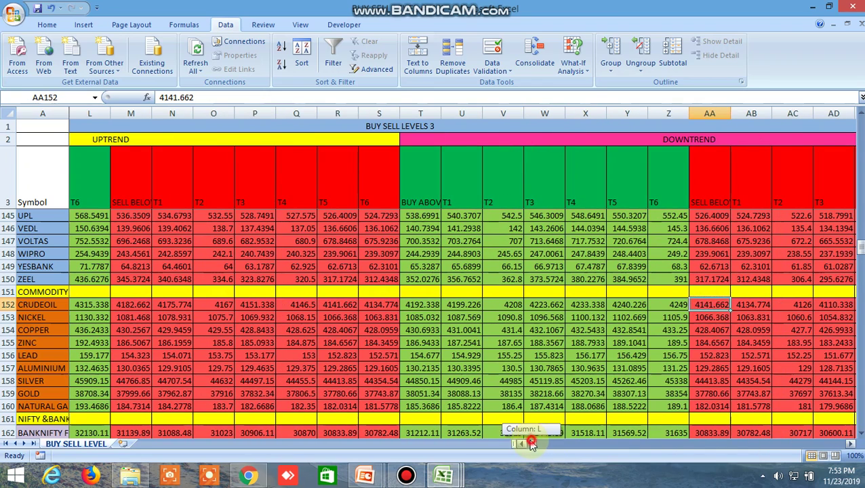
# Check CRUDEOIL's uptrend SELL BELOW level against its PP-BUY ABOVE flag under BUY LEVELS UPTREND, and reselect the SELL BELOW level
pyautogui.moveTo(532, 444); pyautogui.dragTo(524, 446)
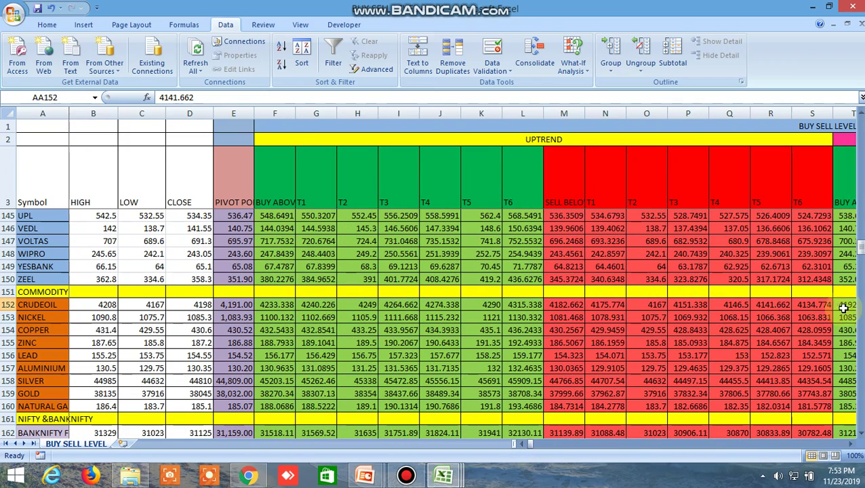
pyautogui.click(573, 307)
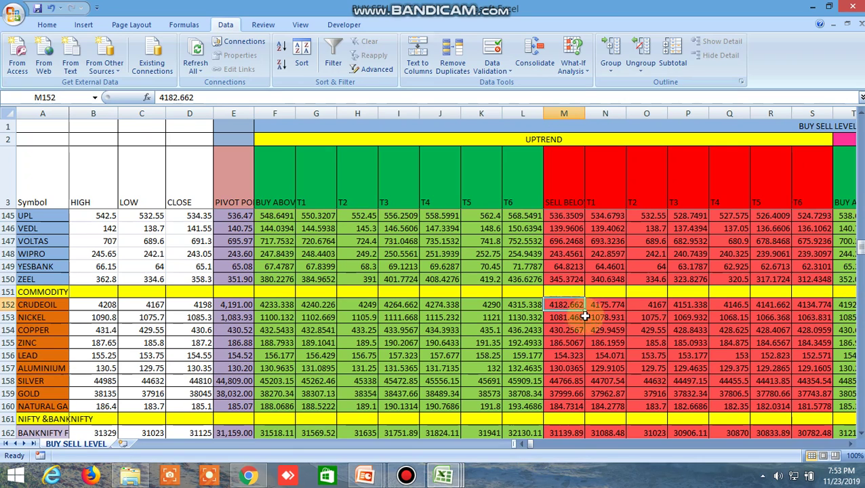
pyautogui.click(852, 444)
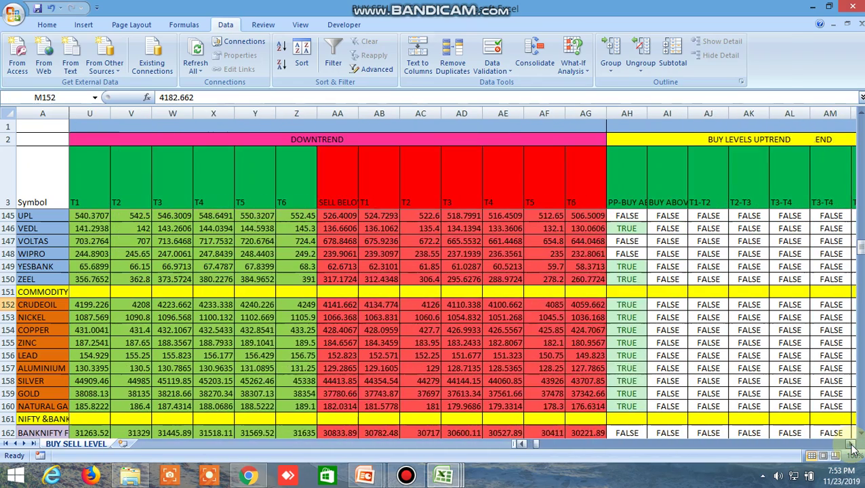
pyautogui.click(852, 444)
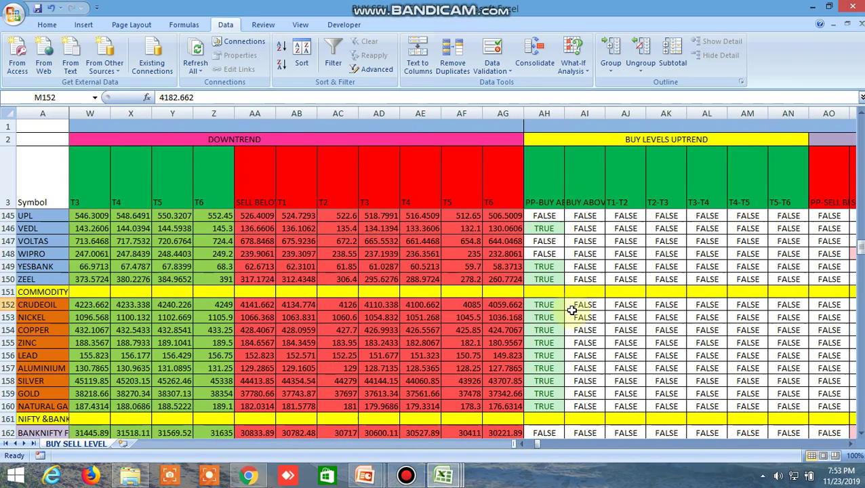
pyautogui.click(550, 307)
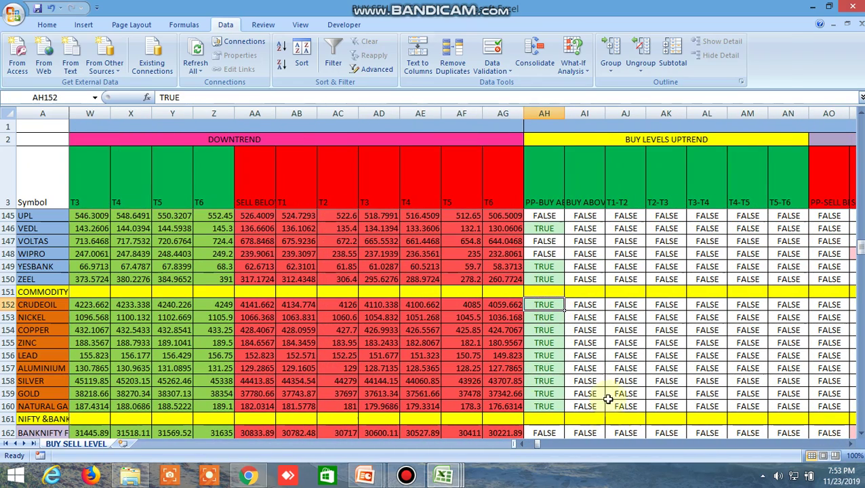
pyautogui.click(521, 444)
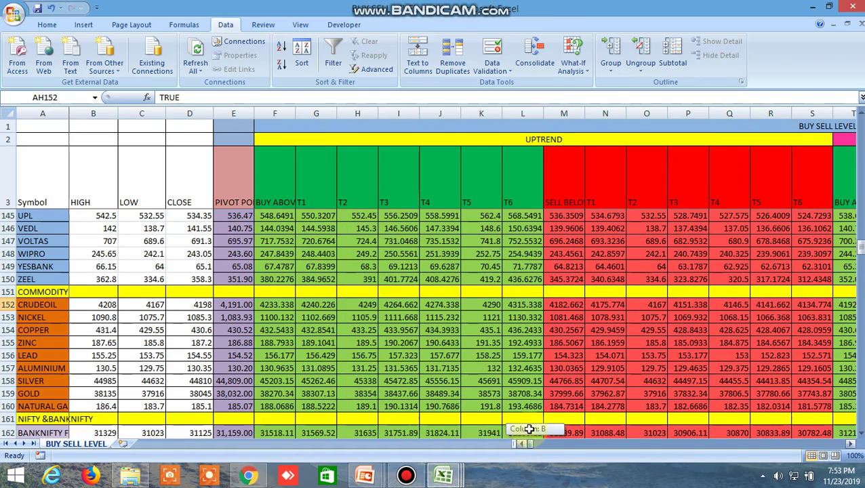
pyautogui.click(565, 306)
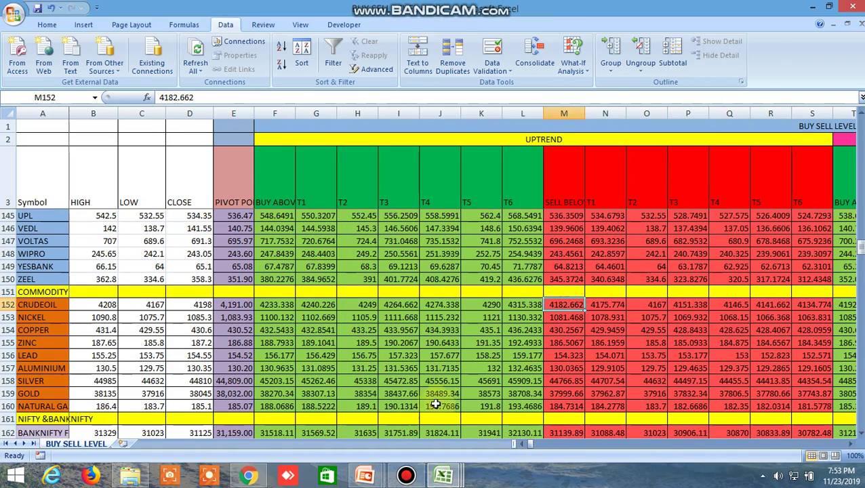
# Switch to Chrome to view the CRUDEOIL19DECFUT chart, and read the Safe trade group's commodity level messages in WhatsApp Web
pyautogui.click(248, 476)
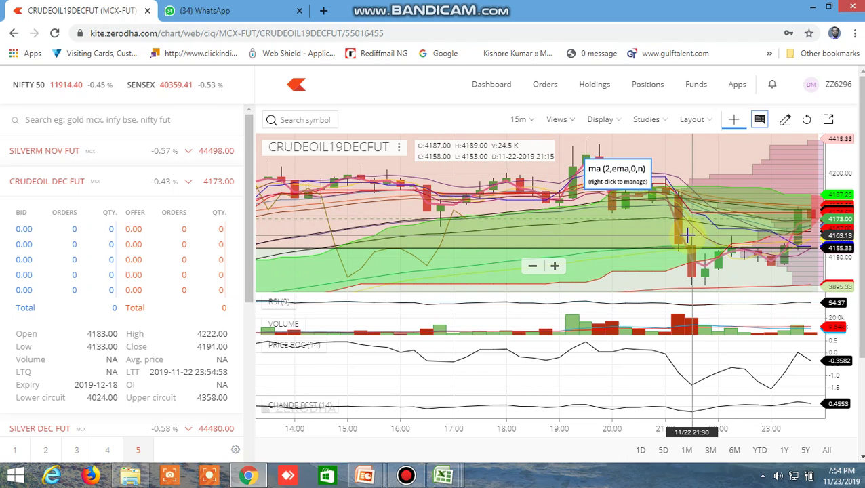
pyautogui.click(249, 13)
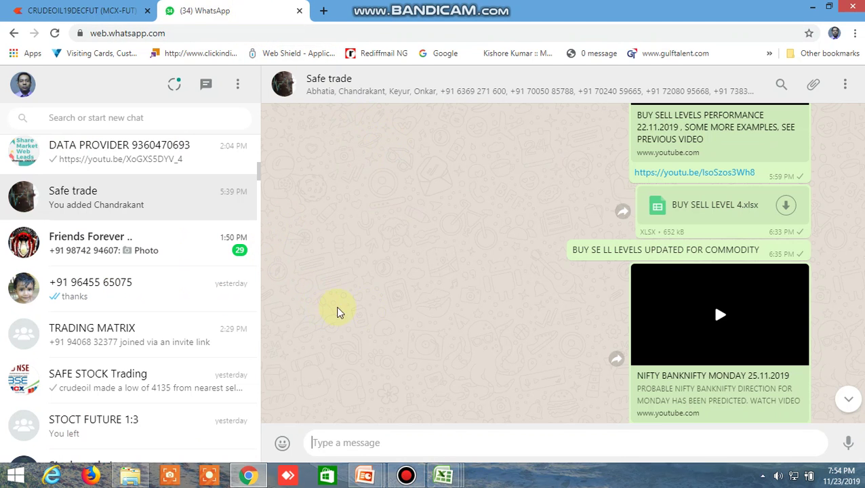
pyautogui.scroll(-4, 368, 312)
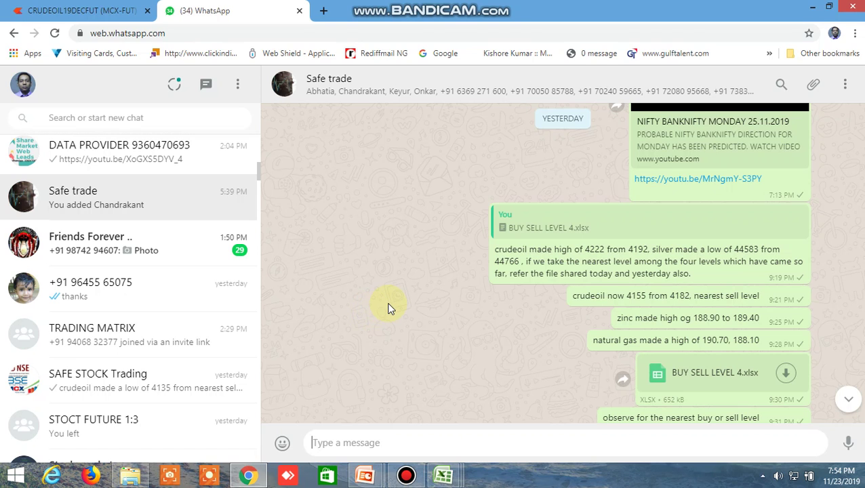
pyautogui.scroll(3, 388, 308)
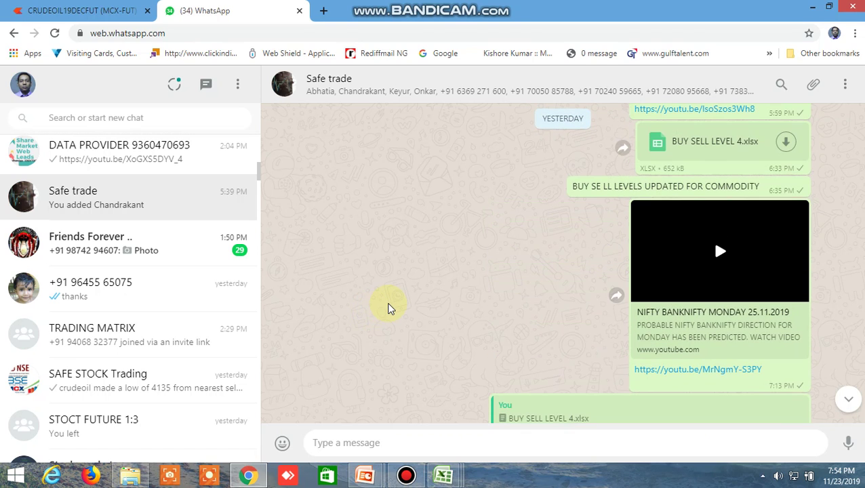
pyautogui.scroll(-3, 476, 267)
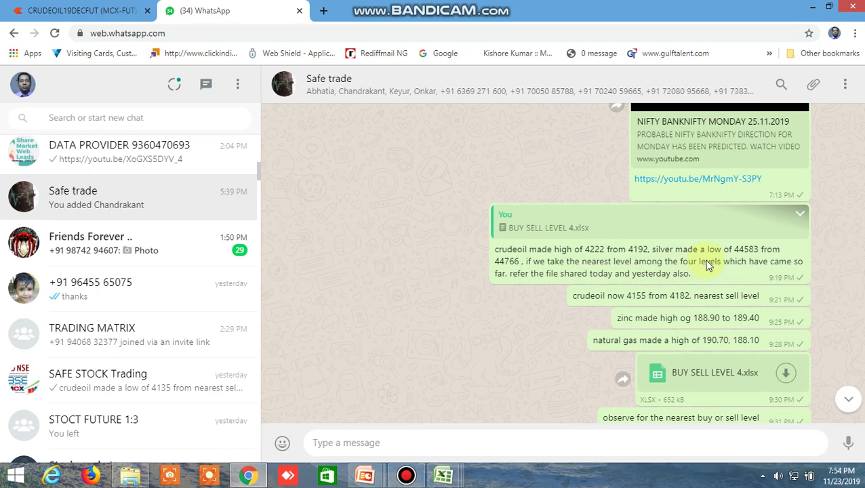
pyautogui.scroll(-2, 466, 326)
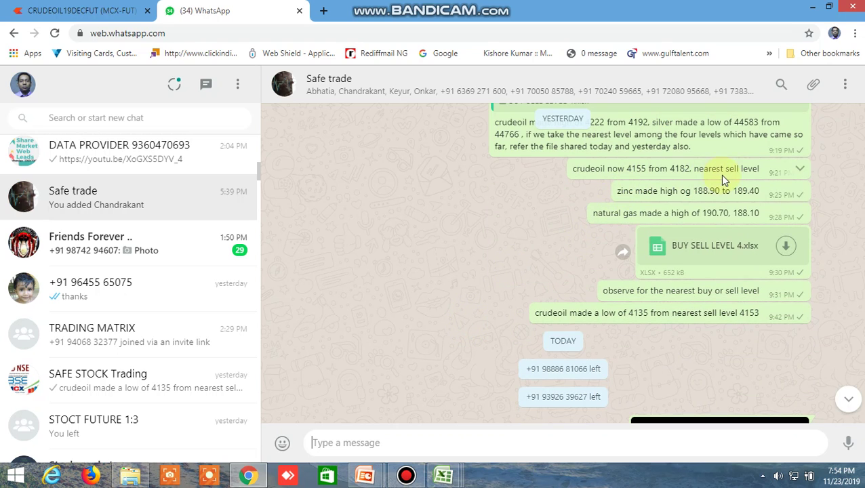
pyautogui.scroll(-1, 553, 285)
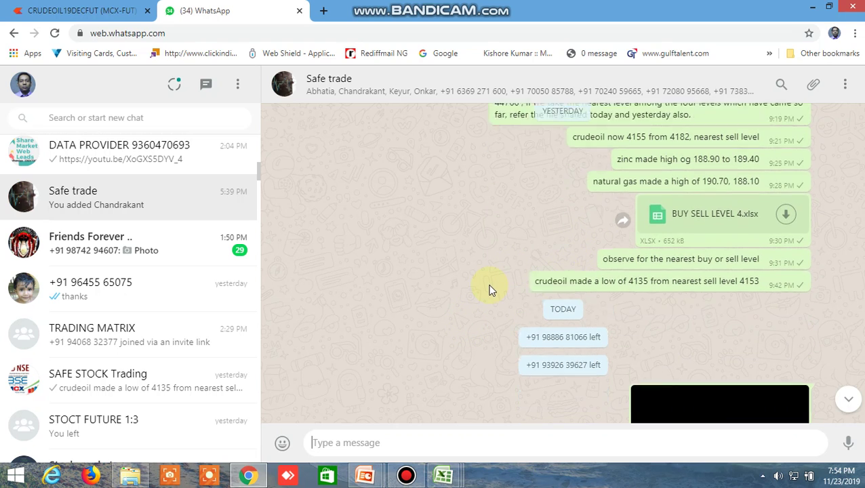
pyautogui.scroll(-3, 471, 260)
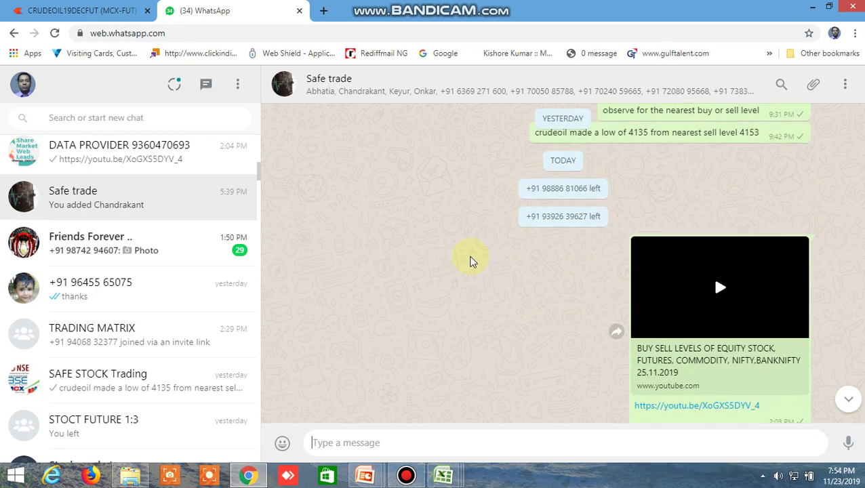
pyautogui.scroll(4, 469, 261)
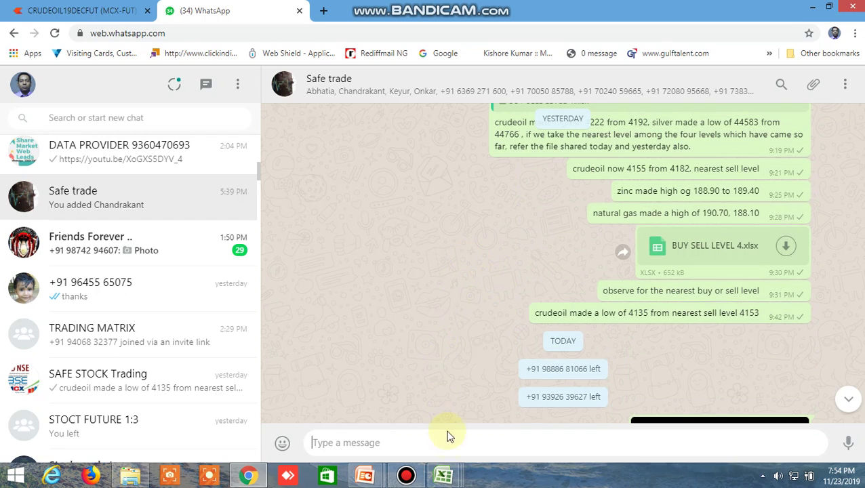
# Return to Excel, compare the CRUDEOIL rows in BUY SELL LEVEL 3 and BUY SELL LEVEL 4 (11), and view the latter's LTP CLOSE columns
pyautogui.moveTo(444, 480)
pyautogui.click(328, 420)
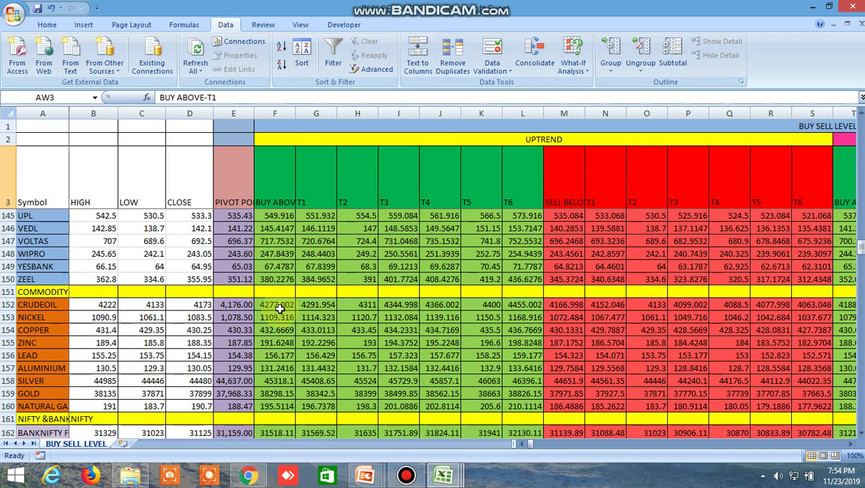
pyautogui.moveTo(453, 480)
pyautogui.click(575, 401)
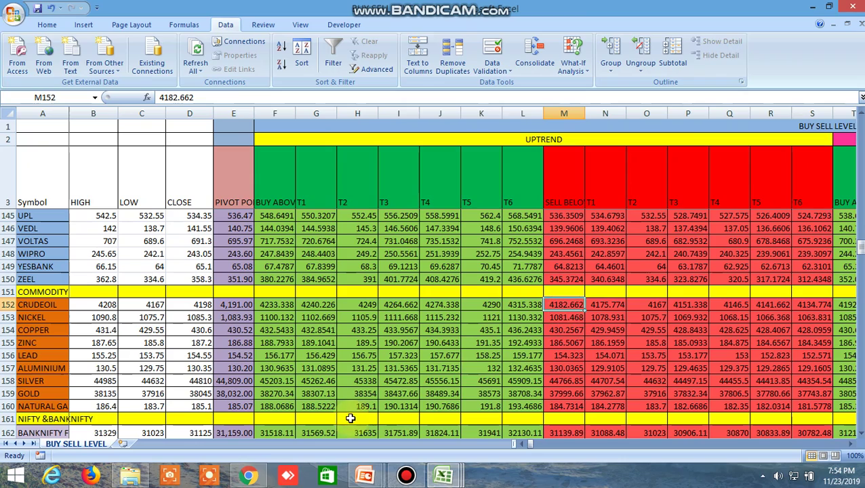
pyautogui.moveTo(852, 446); pyautogui.dragTo(852, 446)
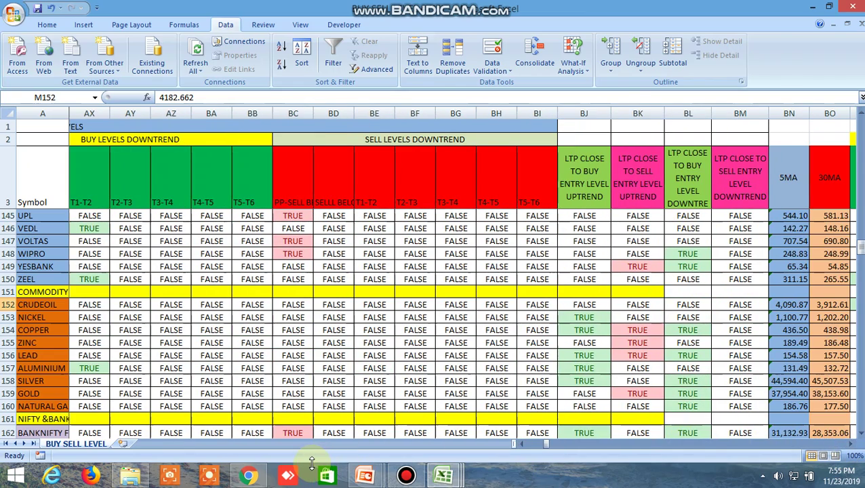
# Check the CRUDEOIL19DECFUT chart in Chrome, and review CRUDEOIL's downtrend and uptrend levels in the BUY SELL LEVEL 4 (11) workbook
pyautogui.click(248, 476)
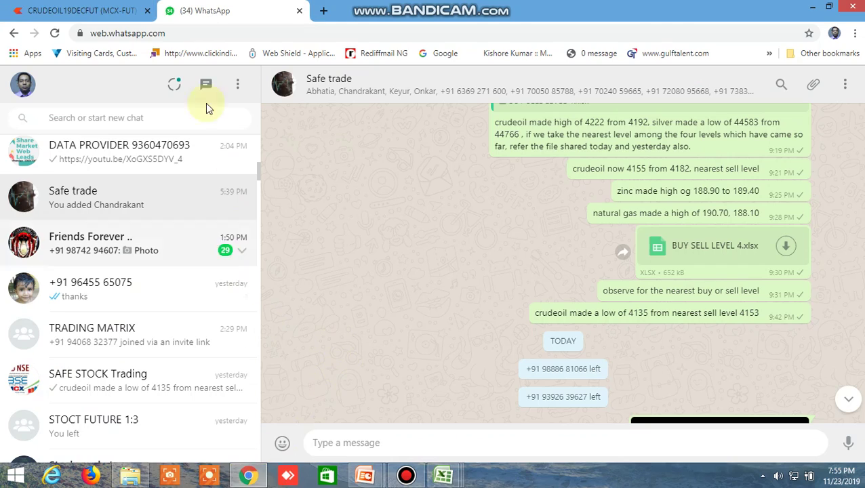
pyautogui.click(85, 11)
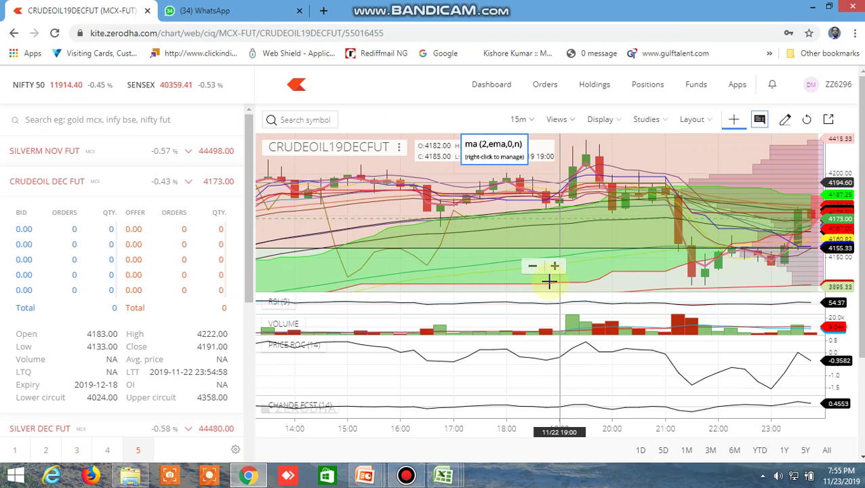
pyautogui.moveTo(458, 472)
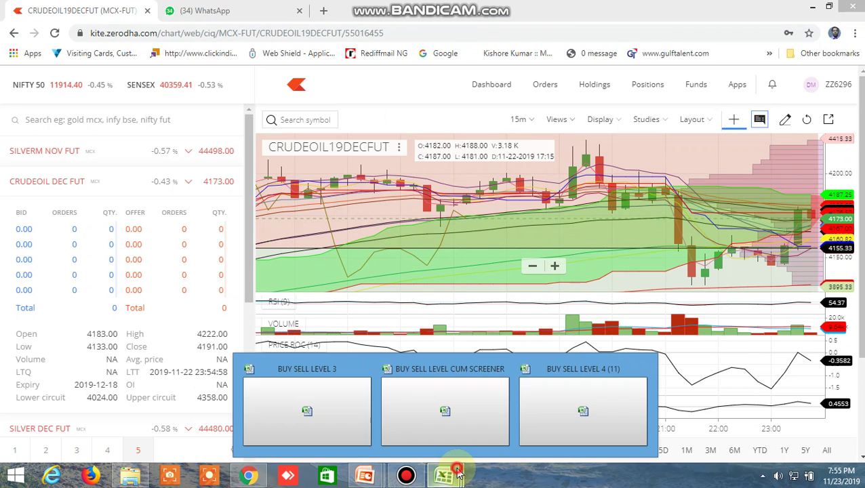
pyautogui.click(563, 410)
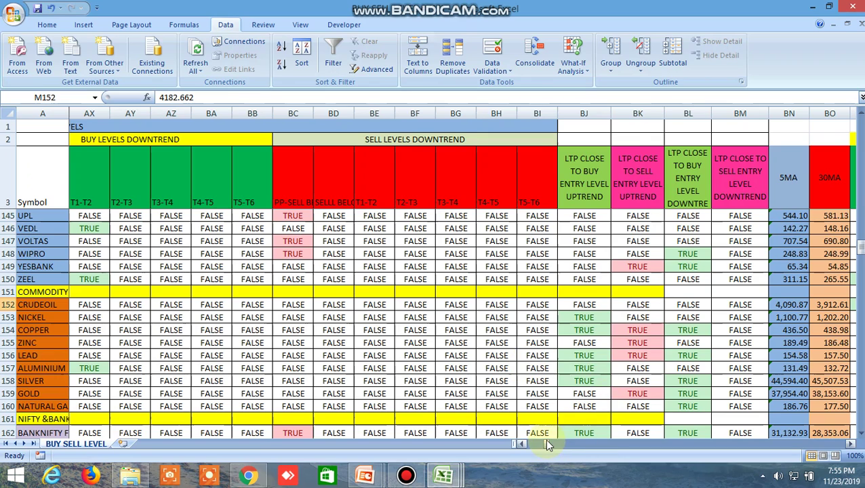
pyautogui.moveTo(544, 443); pyautogui.dragTo(535, 441)
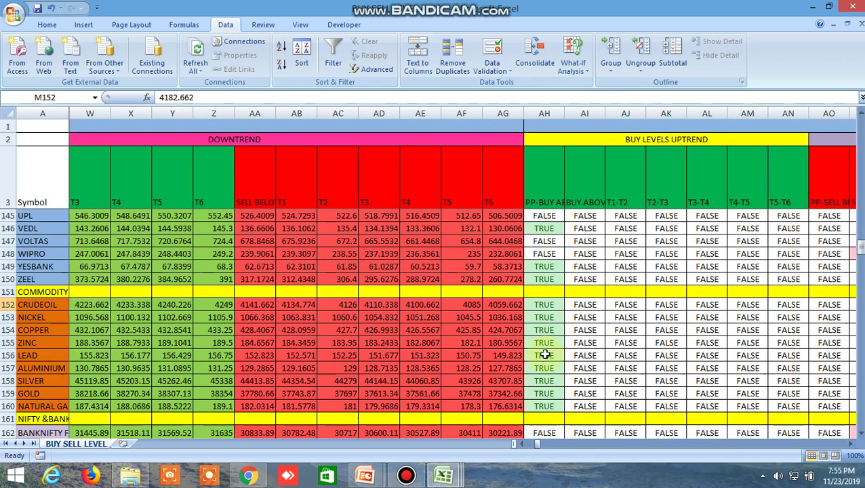
pyautogui.hscroll(-6, 521, 441)
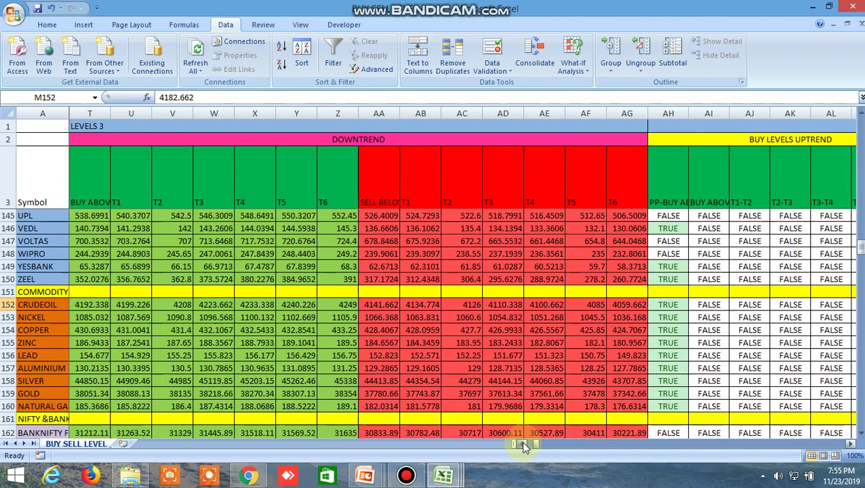
pyautogui.hscroll(-3, 521, 444)
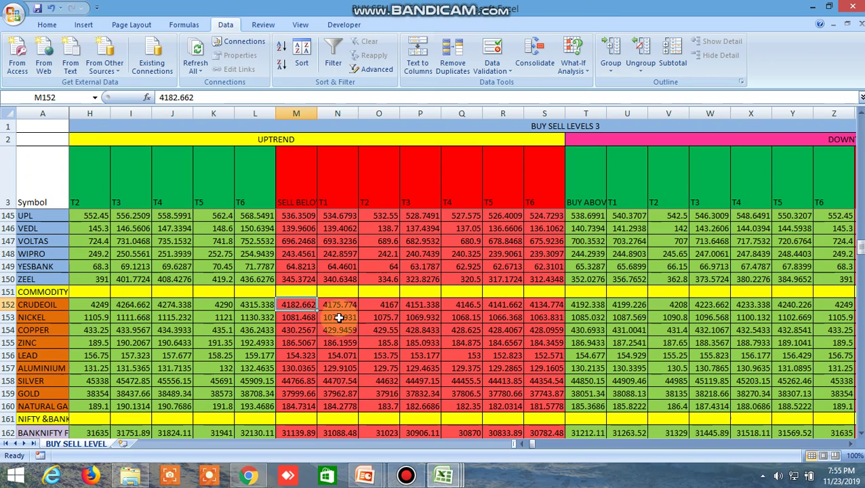
# Examine the crude oil chart in Chrome again, and compare the CRUDEOIL rows in BUY SELL LEVEL 3 and BUY SELL LEVEL 4 (11)
pyautogui.click(248, 475)
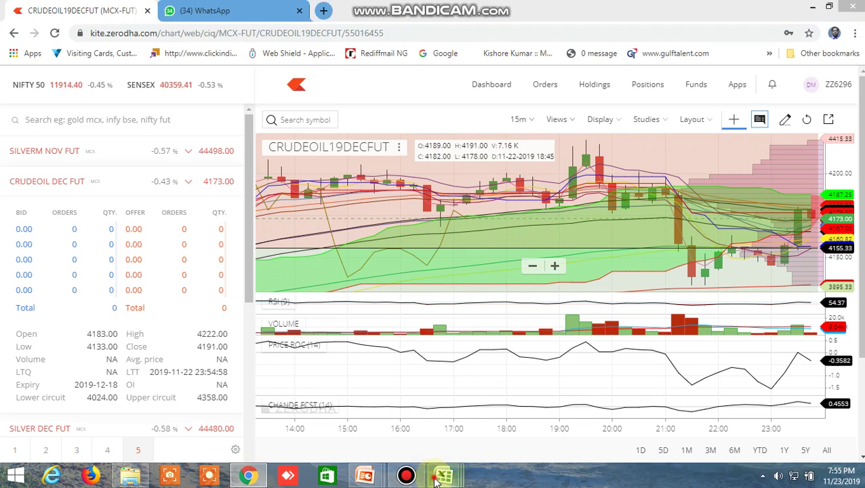
pyautogui.moveTo(444, 475)
pyautogui.click(328, 402)
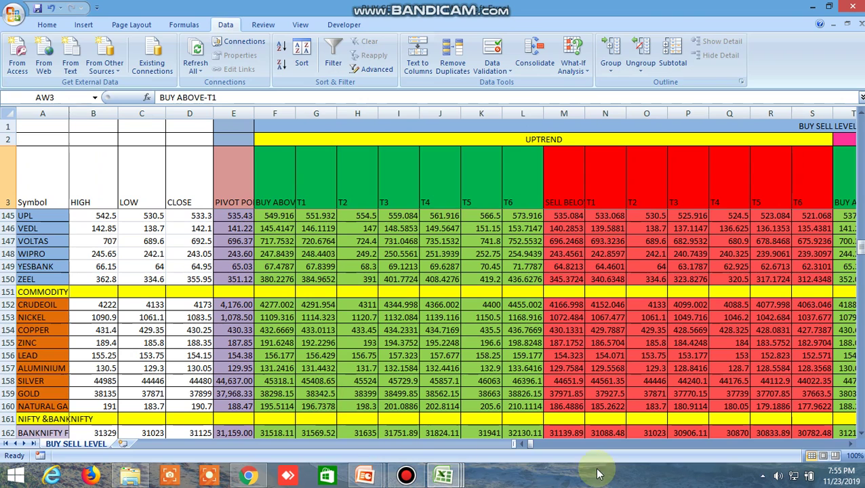
pyautogui.moveTo(444, 476)
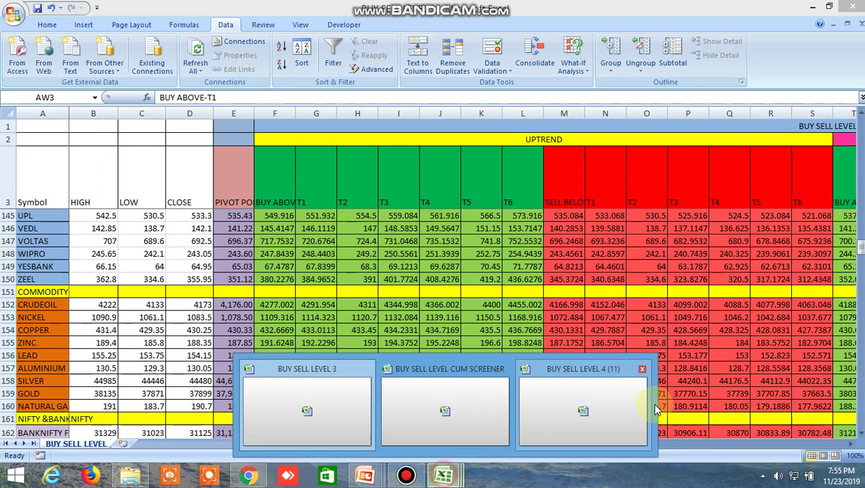
pyautogui.click(594, 406)
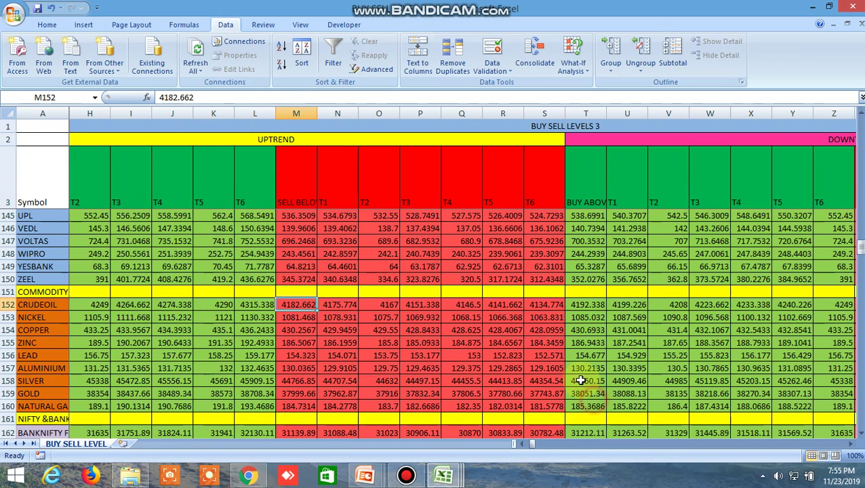
# Examine the commodities' LTP position flags, the LTP CLOSE entry level columns and the 5-30 MA CROSS columns
pyautogui.click(852, 445)
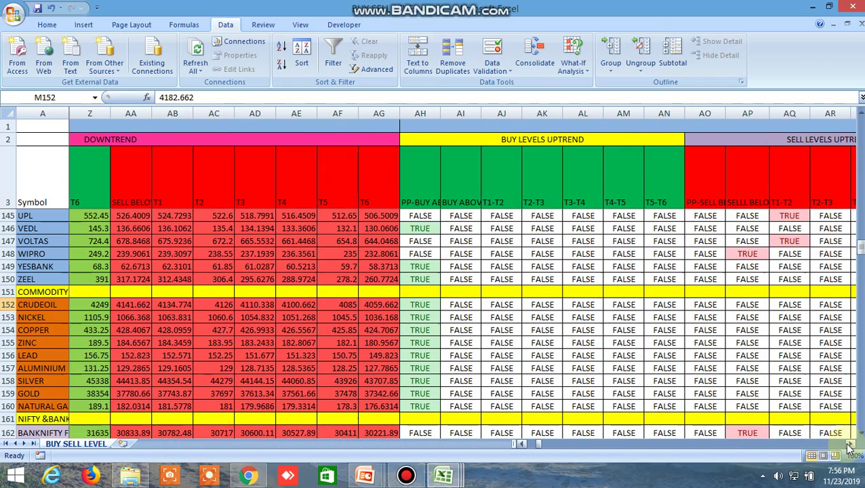
pyautogui.click(852, 446)
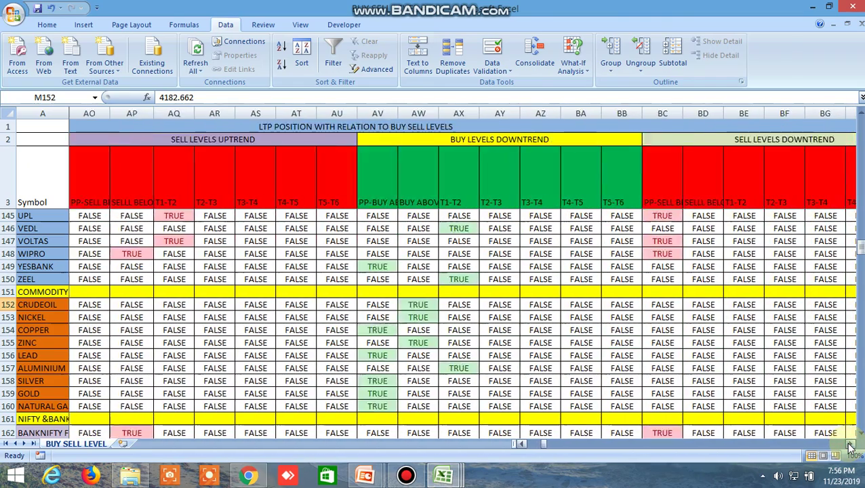
pyautogui.click(851, 446)
pyautogui.click(852, 446)
pyautogui.click(852, 446)
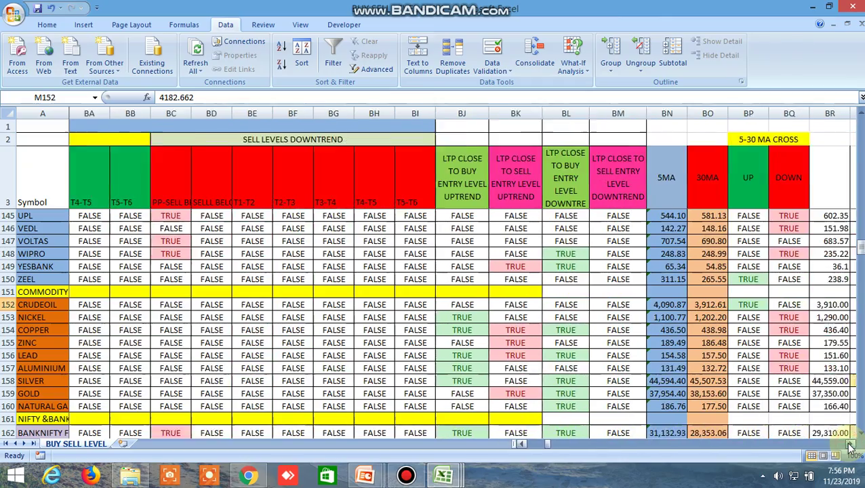